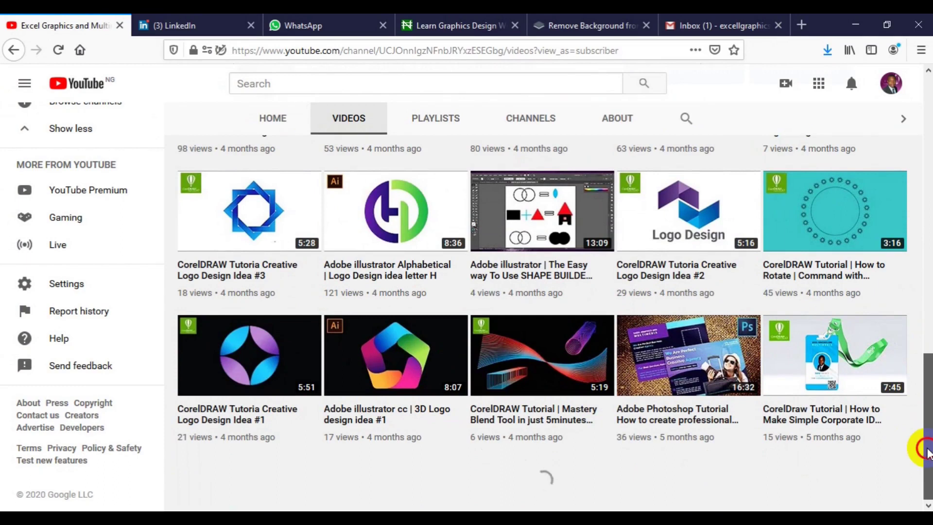
{"action": "left_click_drag", "start_coordinate": [927, 449], "coordinate": [928, 403]}
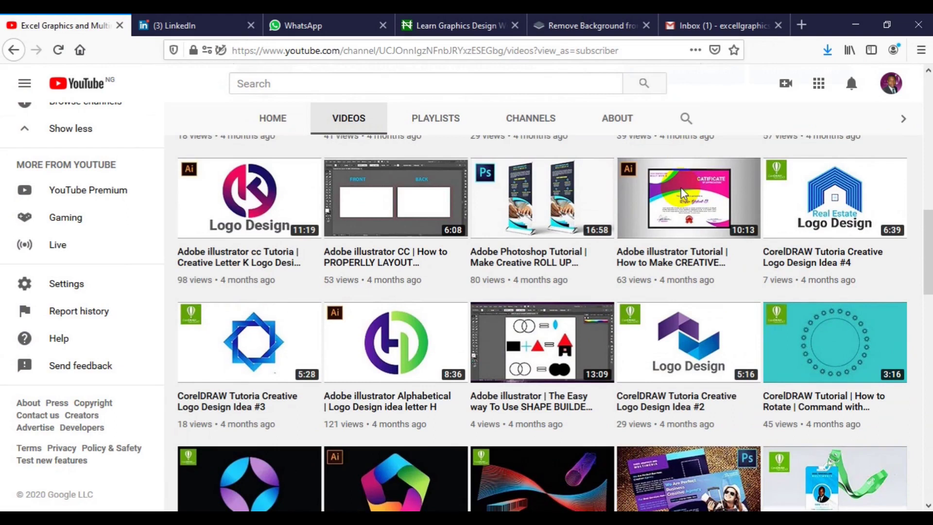
{"action": "scroll", "coordinate": [684, 193], "scroll_direction": "down", "scroll_amount": 10}
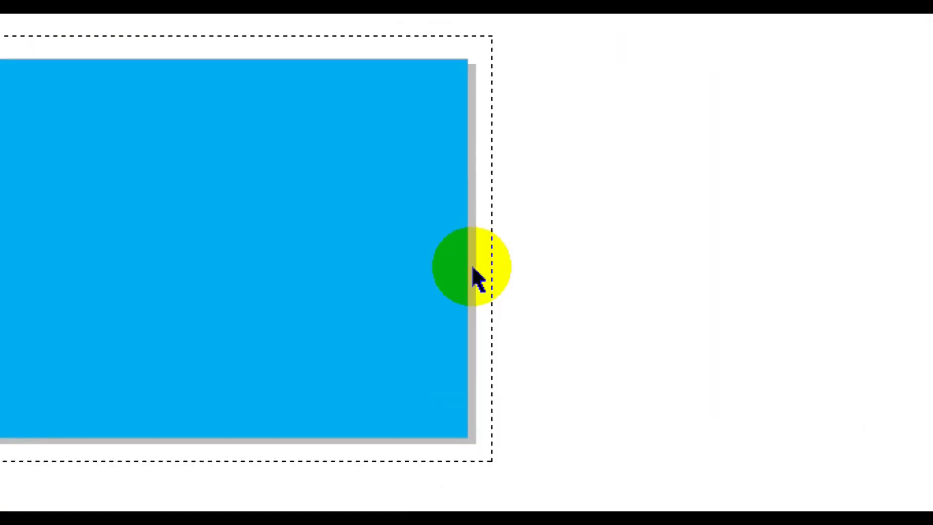
Step: Remove the solid blue page background by setting the document to No Background and apply it
{"action": "left_click", "coordinate": [473, 268]}
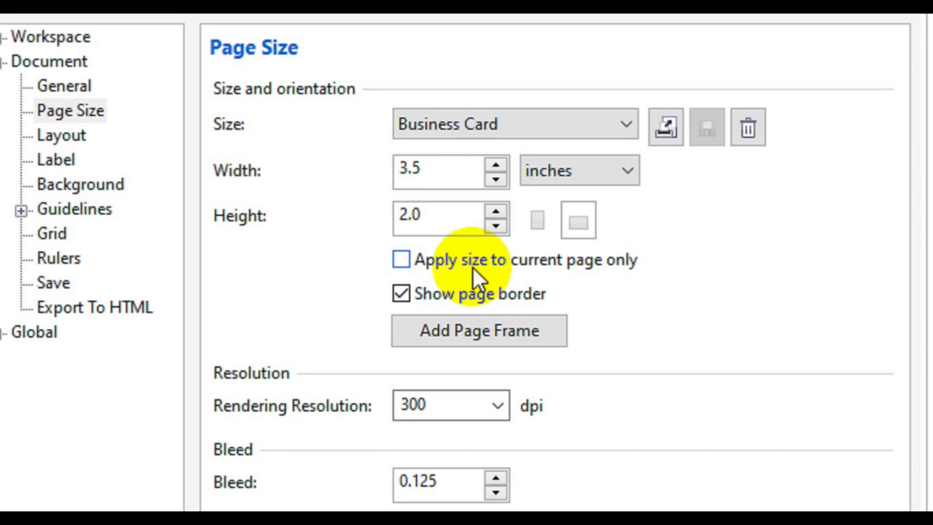
{"action": "left_click", "coordinate": [67, 186]}
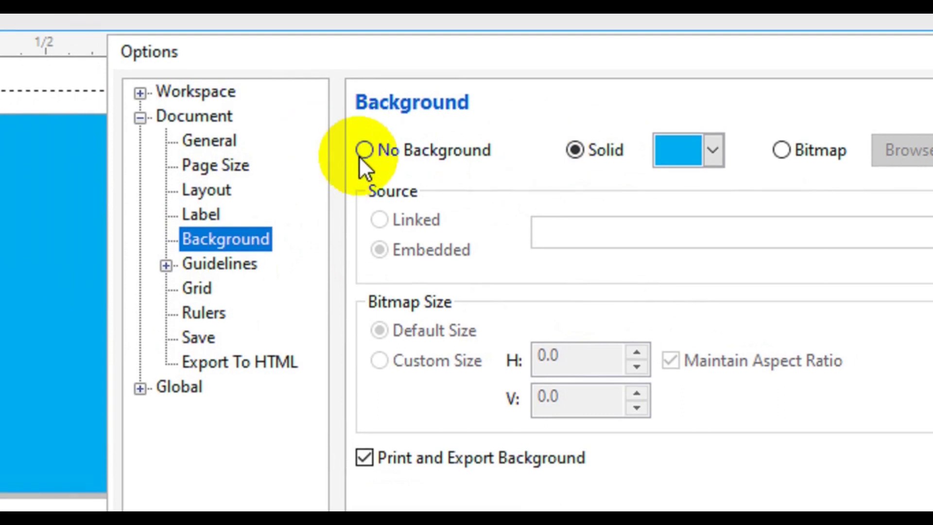
{"action": "left_click", "coordinate": [361, 154]}
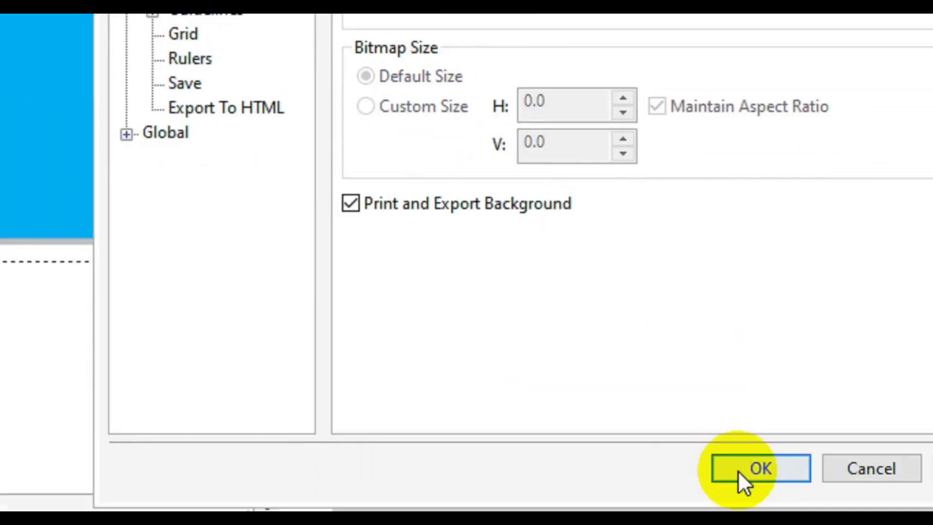
{"action": "left_click", "coordinate": [724, 439]}
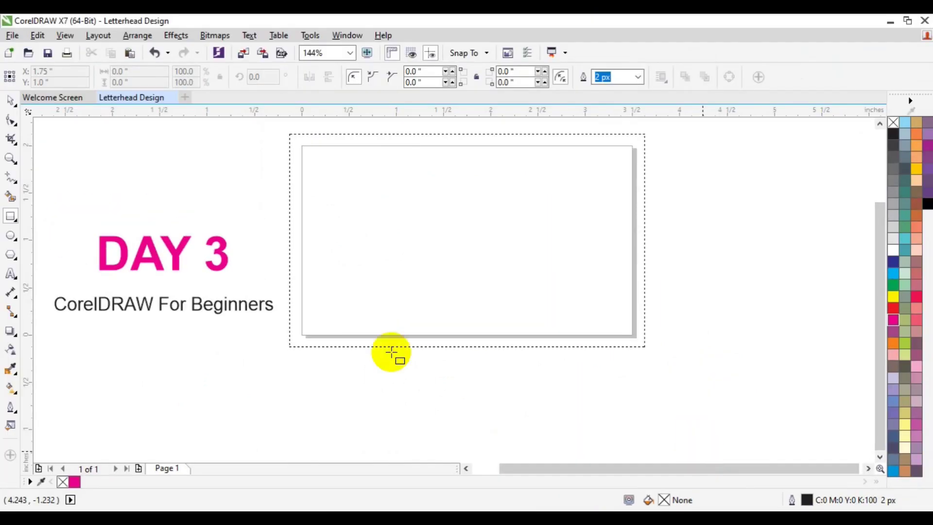
Step: Set the document's background type to Bitmap and open the file browser for choosing the image
{"action": "left_click", "coordinate": [9, 101]}
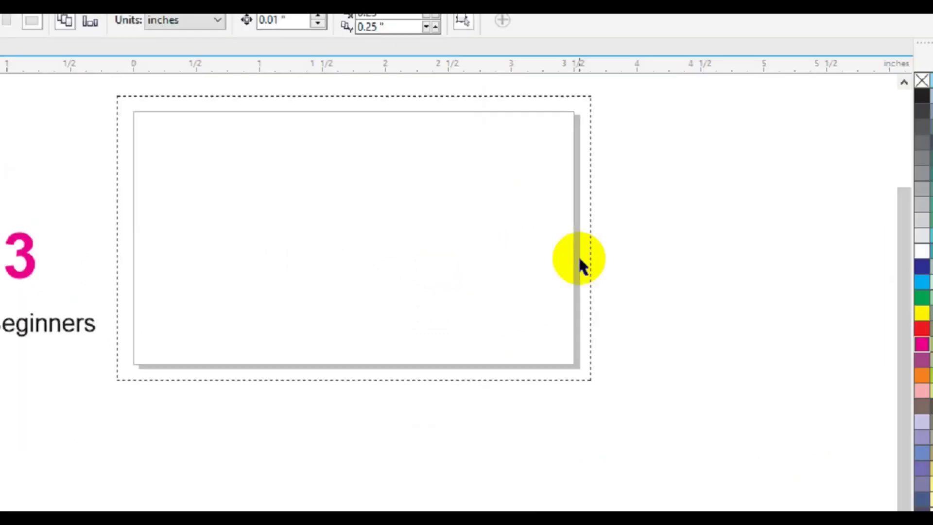
{"action": "double_click", "coordinate": [466, 264]}
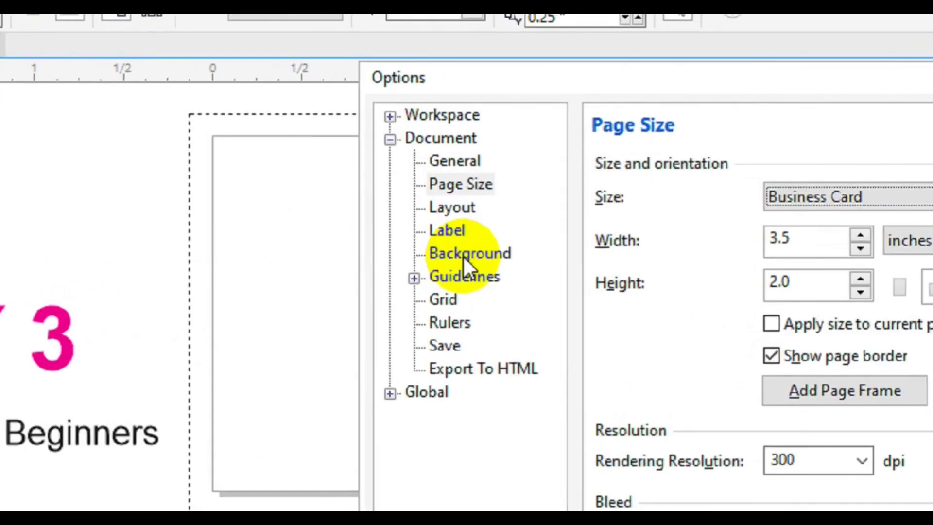
{"action": "left_click", "coordinate": [432, 209]}
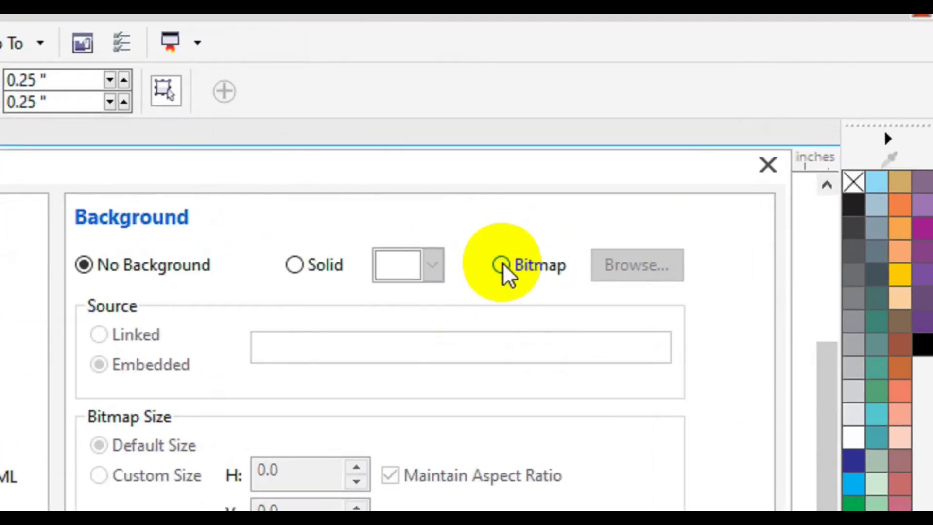
{"action": "left_click", "coordinate": [504, 265]}
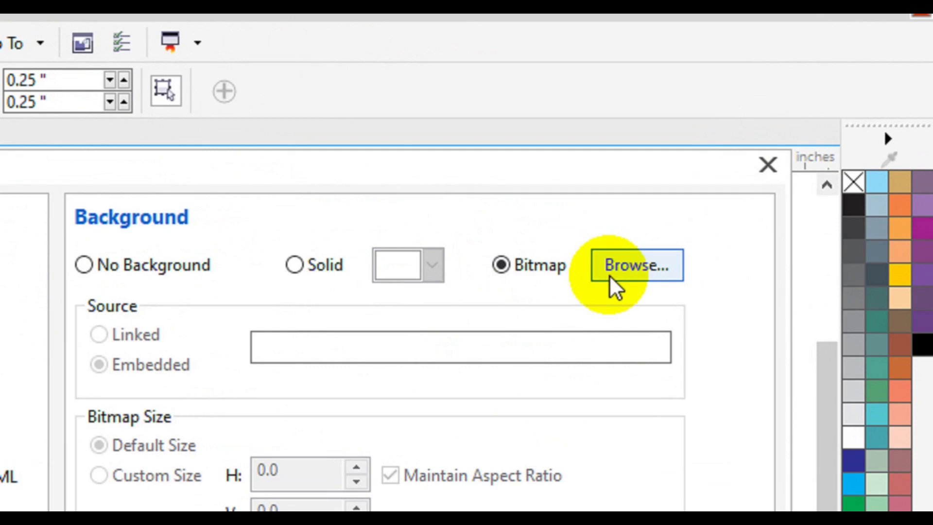
{"action": "left_click", "coordinate": [294, 265]}
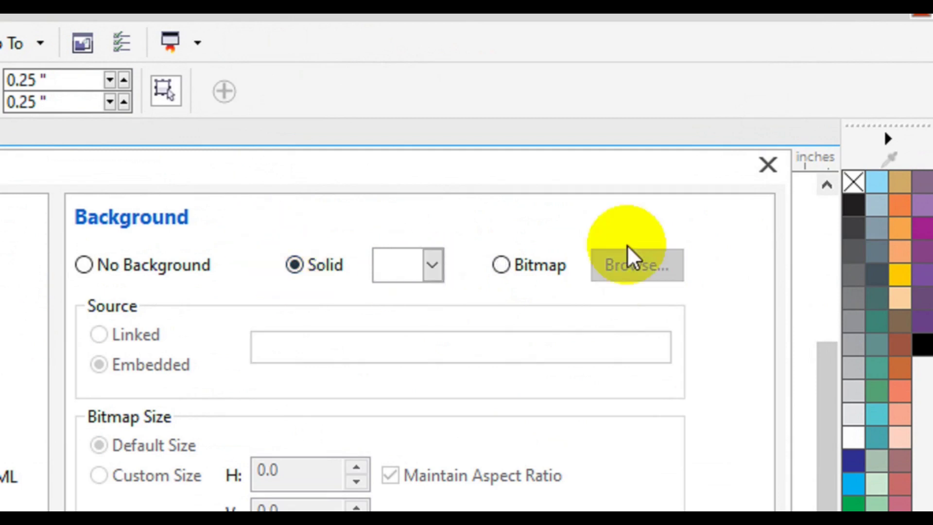
{"action": "left_click", "coordinate": [500, 269]}
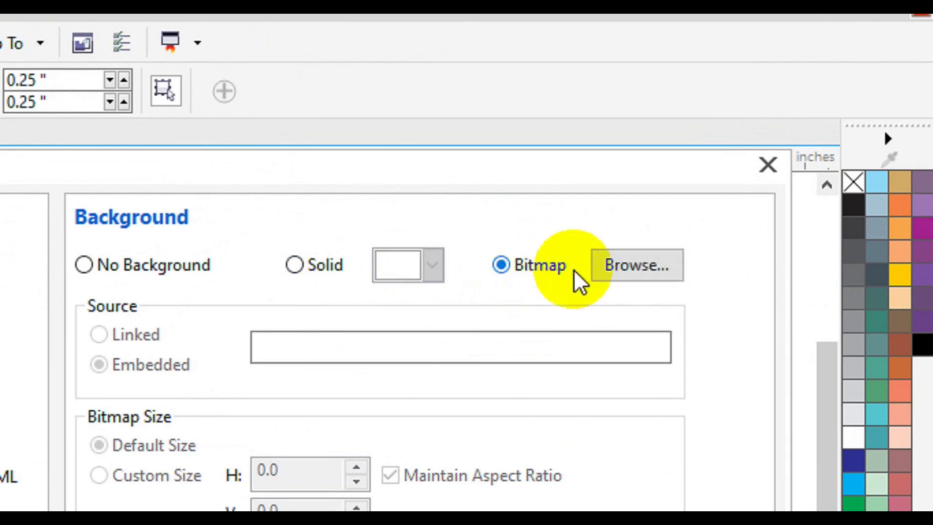
{"action": "left_click", "coordinate": [629, 268]}
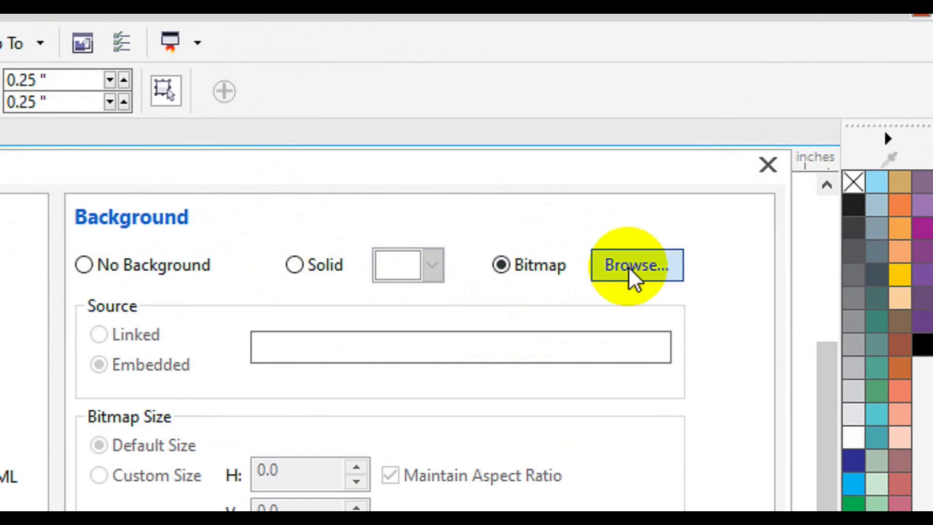
{"action": "left_click", "coordinate": [629, 268]}
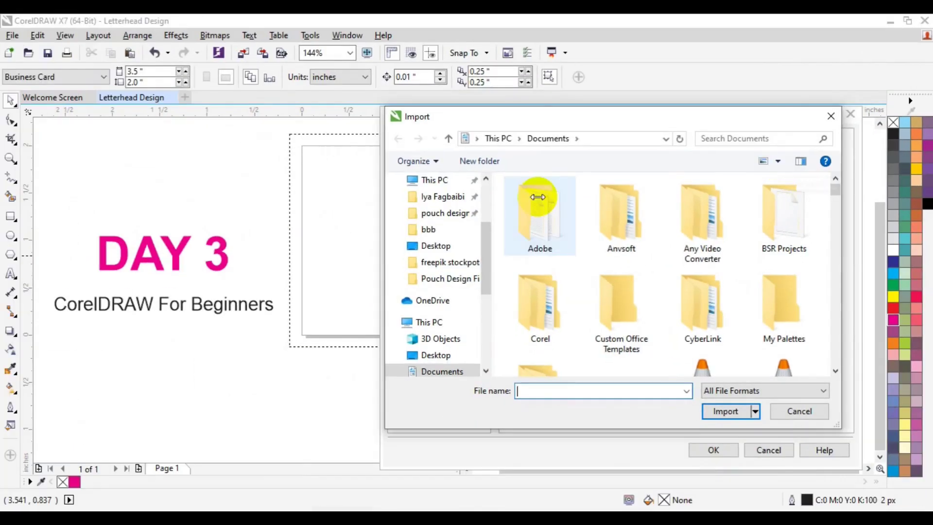
Step: Open the freepik stockpoto folder on the Desktop as the source for the background image
{"action": "left_click", "coordinate": [434, 248]}
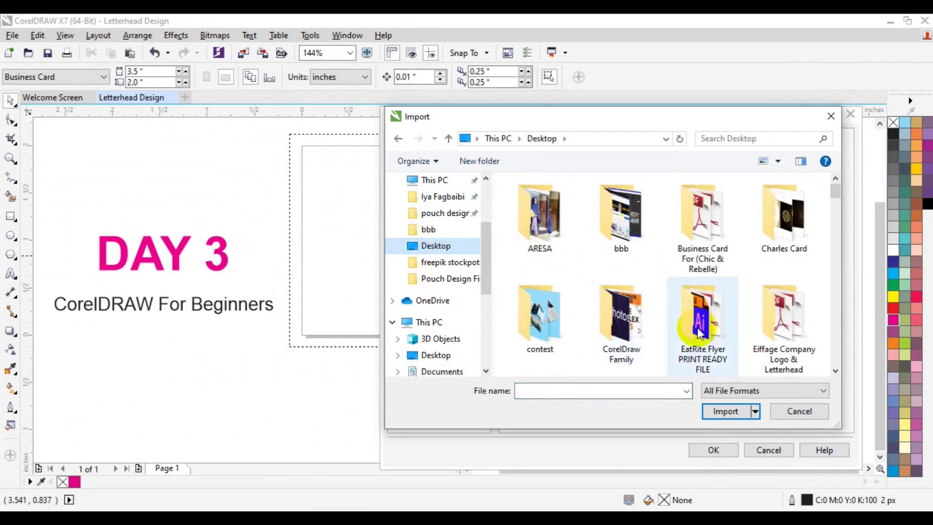
{"action": "left_click", "coordinate": [834, 370]}
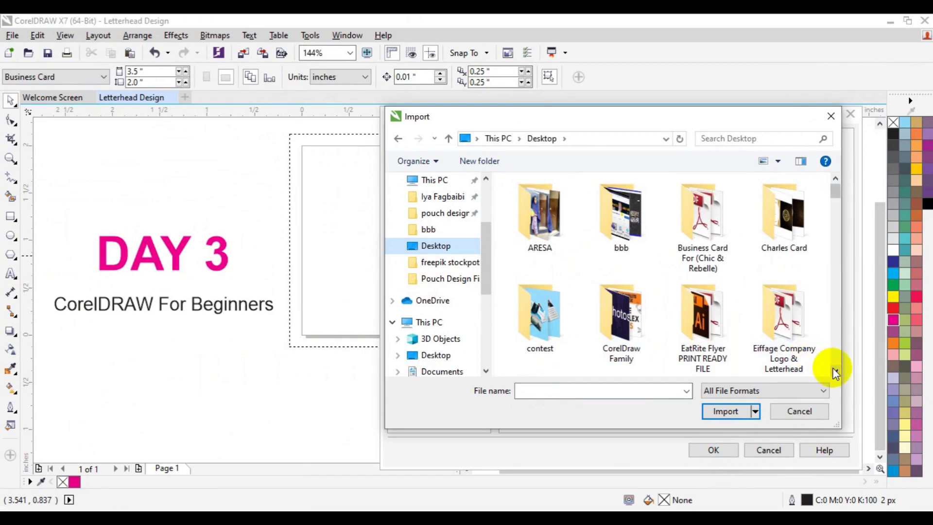
{"action": "left_click", "coordinate": [835, 372]}
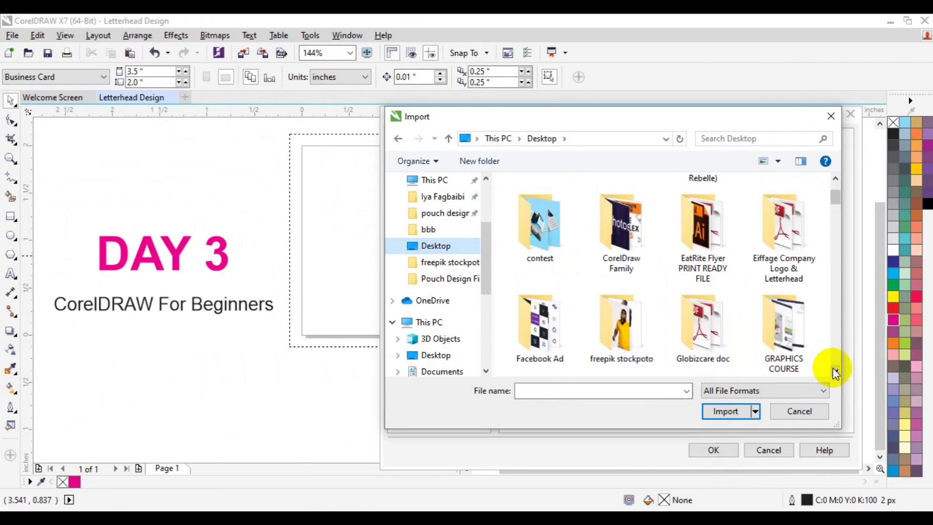
{"action": "left_click", "coordinate": [835, 372]}
{"action": "left_click", "coordinate": [623, 281]}
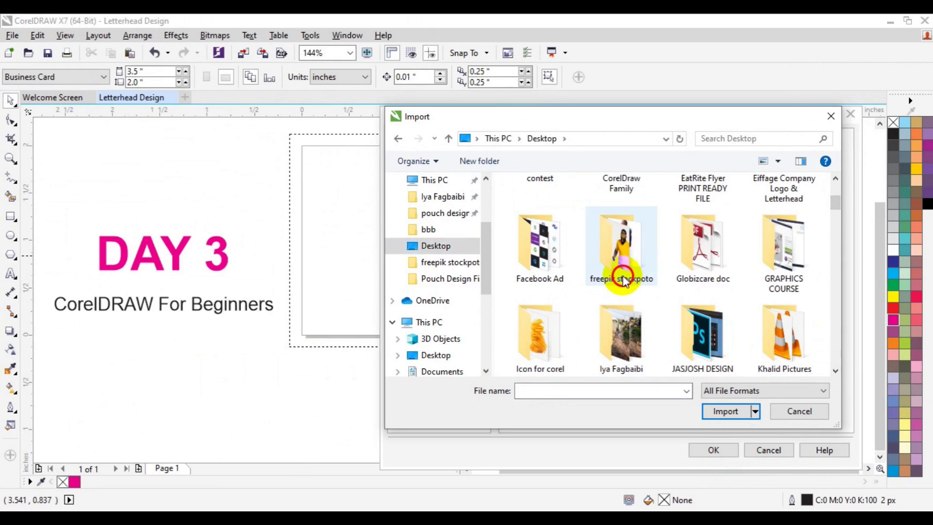
{"action": "double_click", "coordinate": [624, 281]}
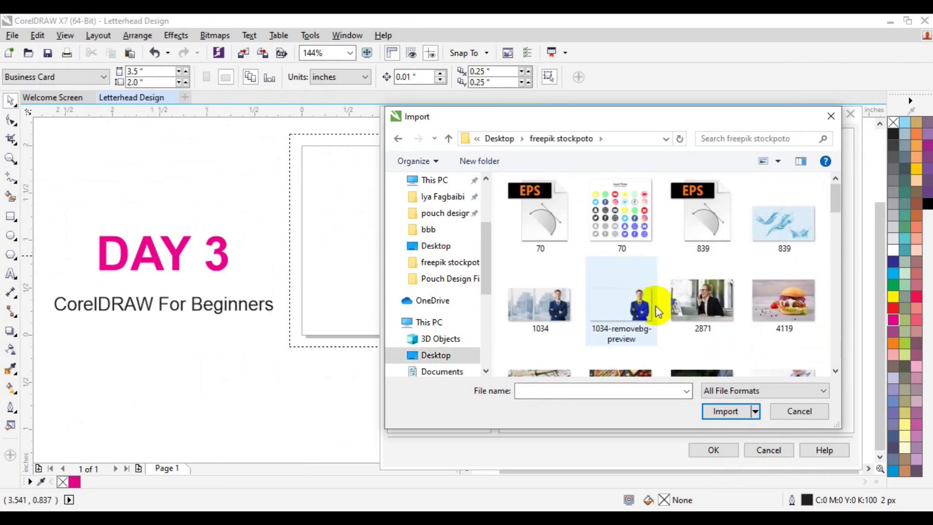
Step: Import IMG_20191226_143631_5 as the page's background bitmap at default size and apply it
{"action": "left_click", "coordinate": [838, 370]}
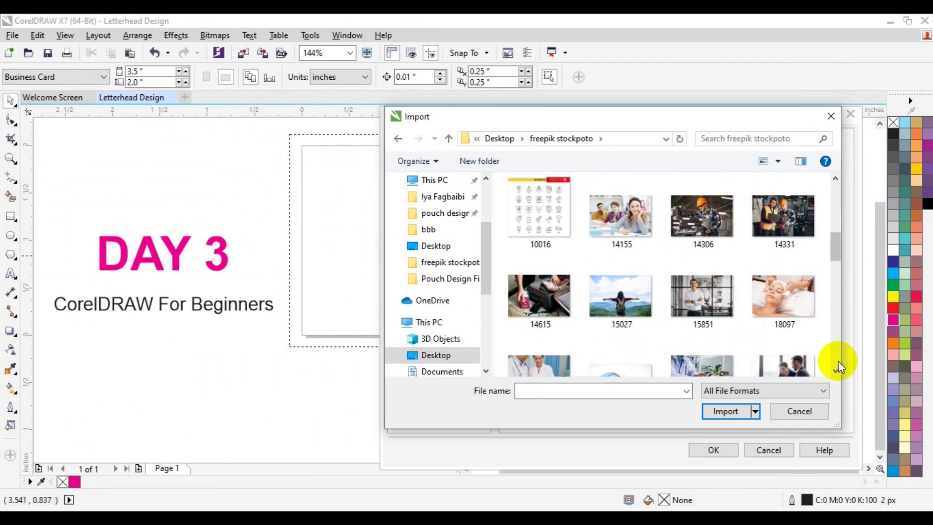
{"action": "left_click", "coordinate": [837, 369]}
{"action": "left_click", "coordinate": [839, 364]}
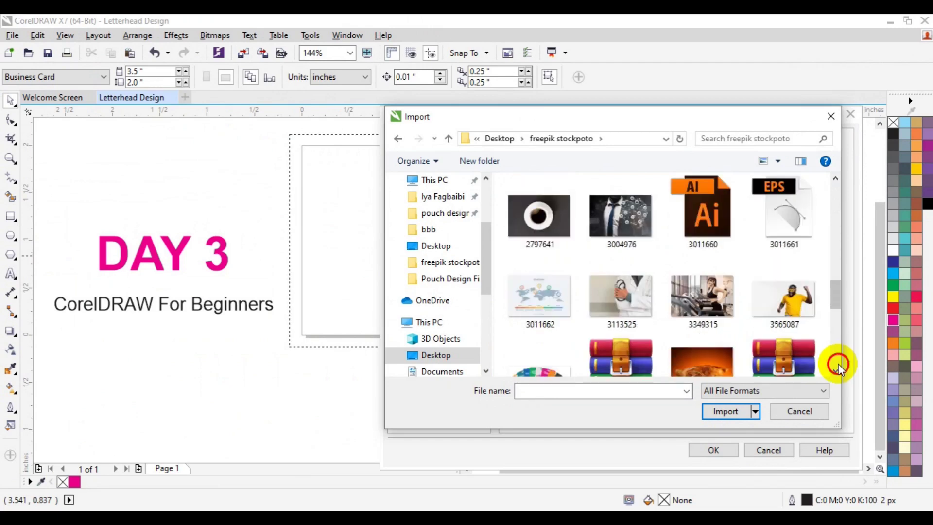
{"action": "left_click", "coordinate": [834, 295]}
{"action": "left_click", "coordinate": [834, 325]}
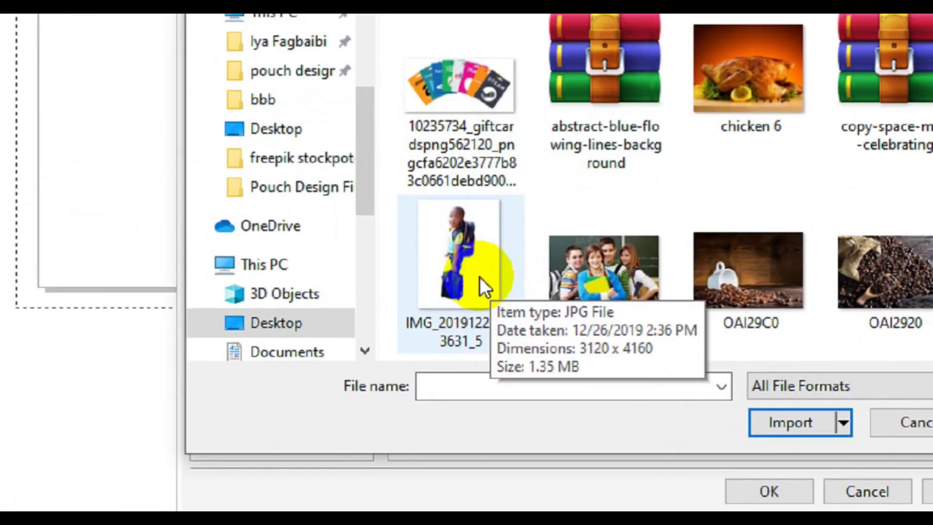
{"action": "left_click", "coordinate": [506, 307]}
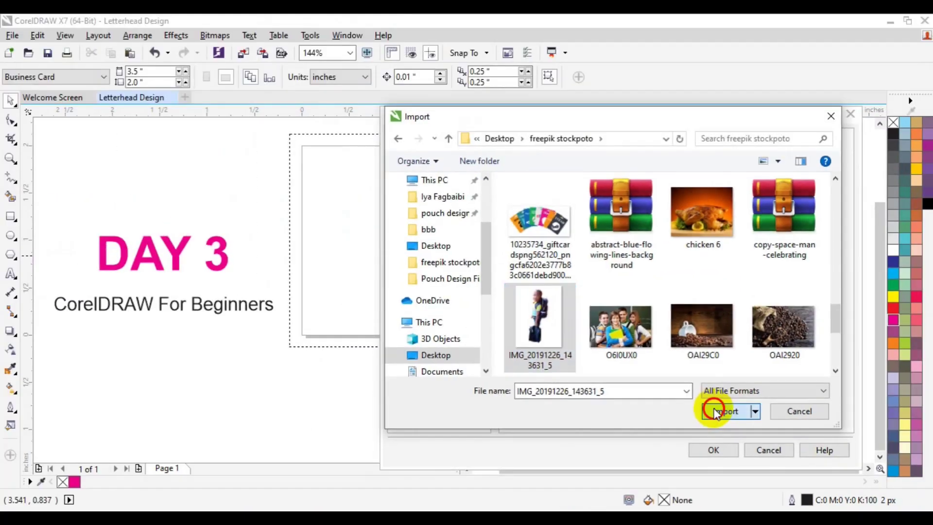
{"action": "left_click", "coordinate": [714, 405]}
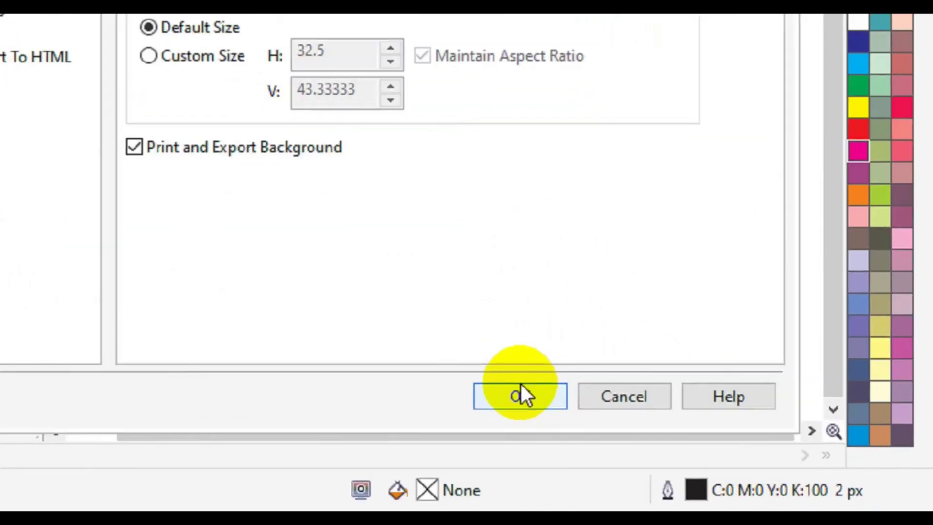
{"action": "left_click", "coordinate": [713, 448]}
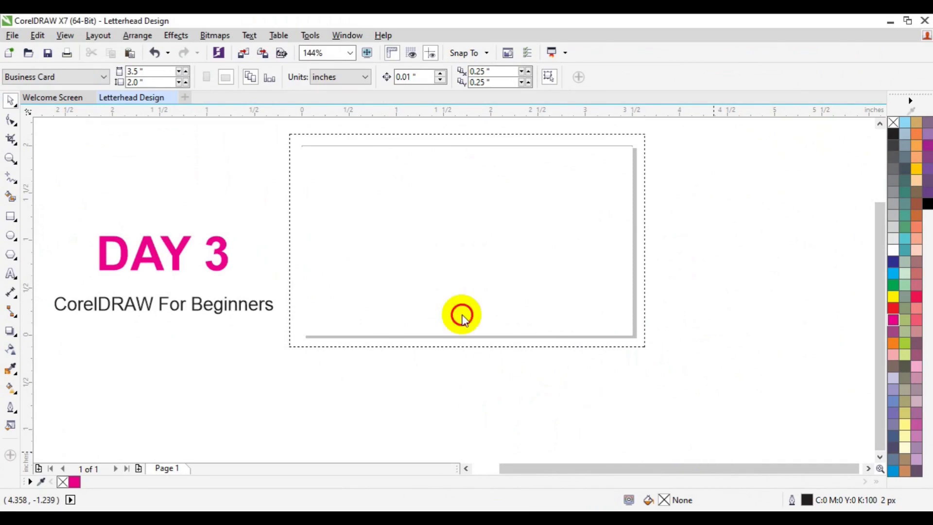
Step: Replace the page's background bitmap with the JPEG image 4259 and apply it
{"action": "double_click", "coordinate": [634, 300]}
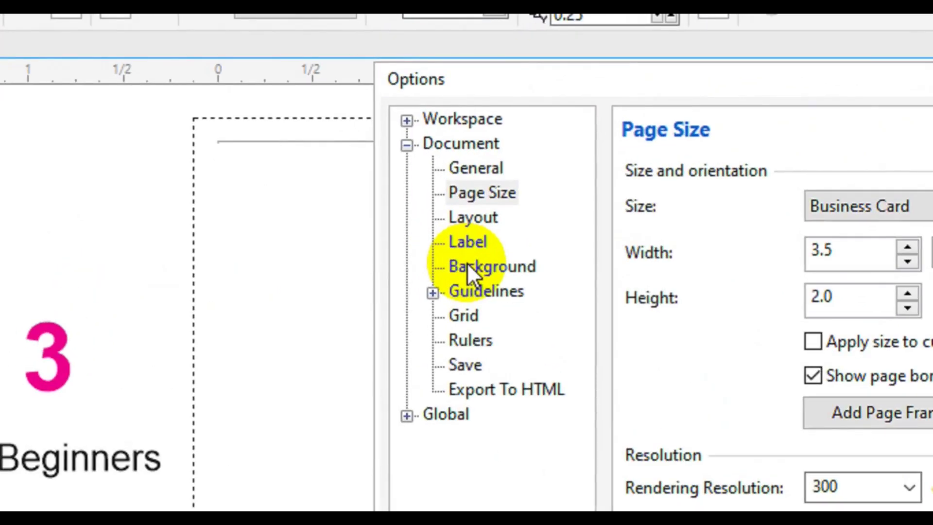
{"action": "left_click", "coordinate": [468, 267]}
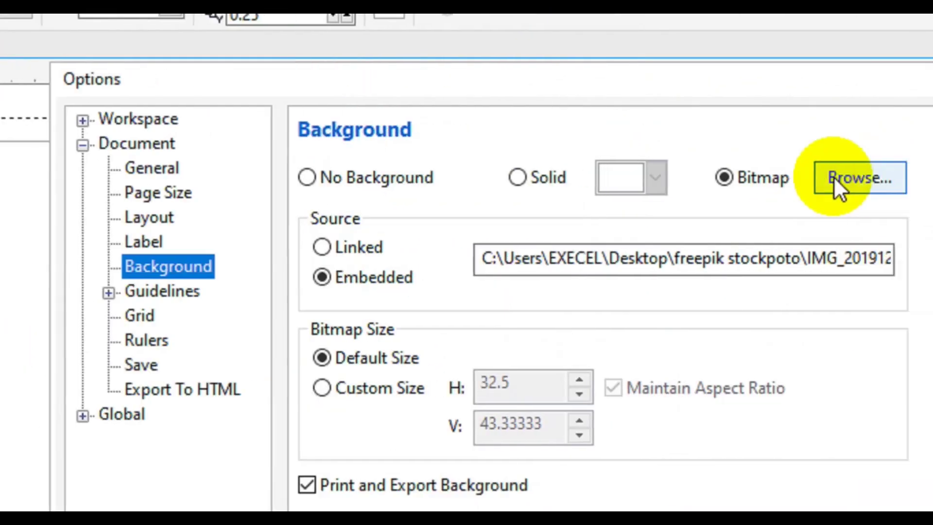
{"action": "left_click", "coordinate": [784, 178]}
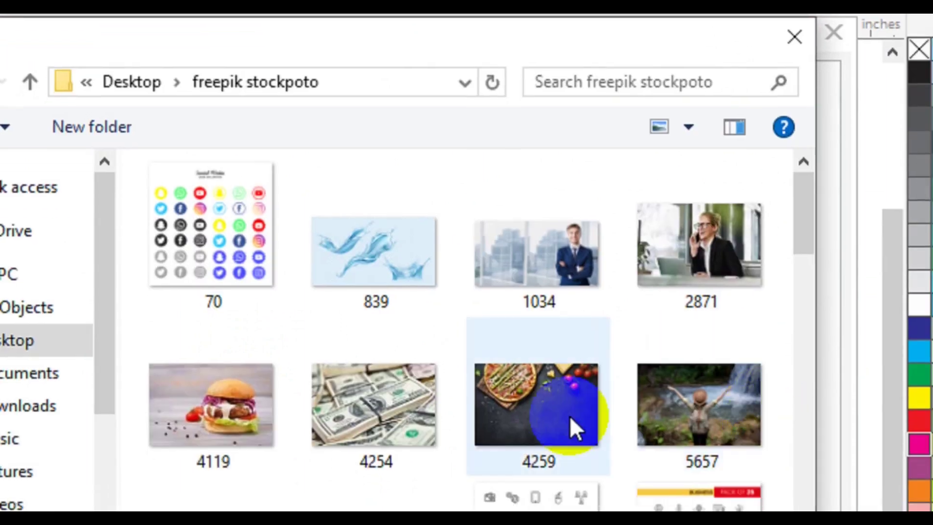
{"action": "left_click", "coordinate": [591, 448]}
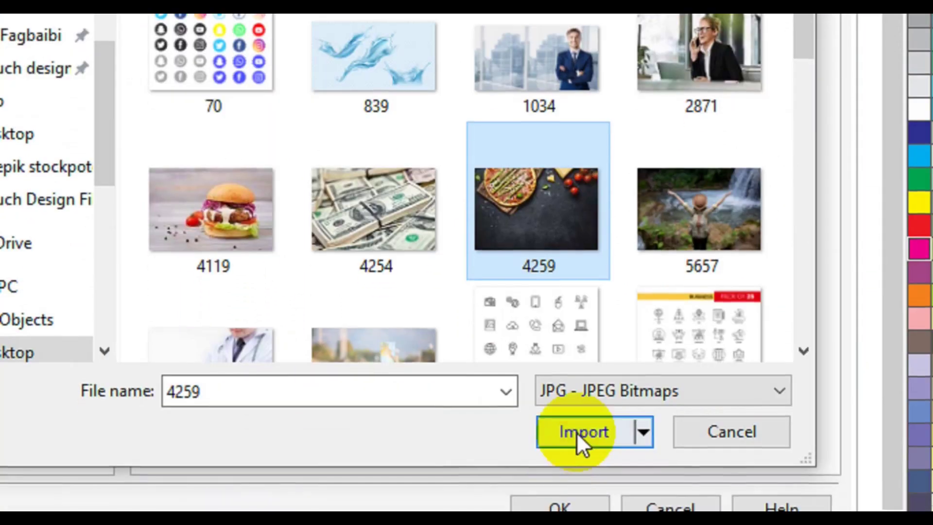
{"action": "left_click", "coordinate": [581, 446]}
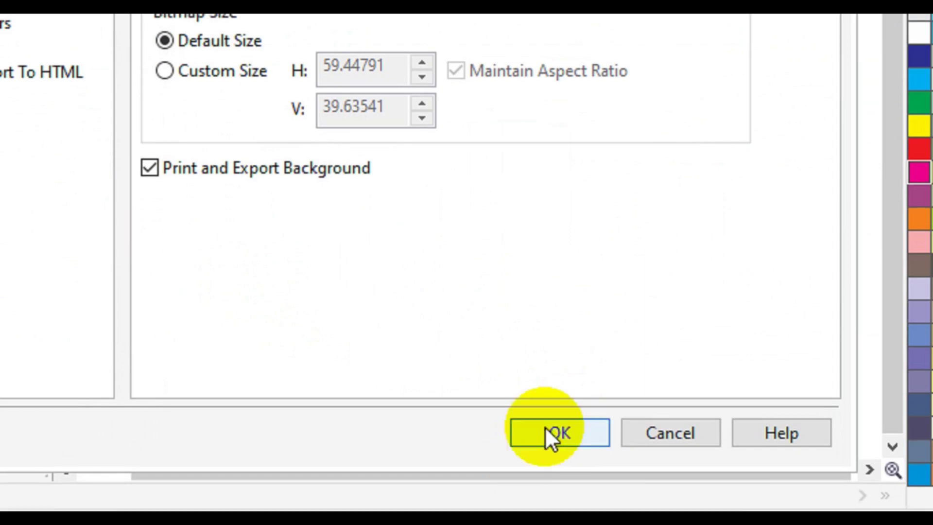
{"action": "left_click", "coordinate": [551, 448]}
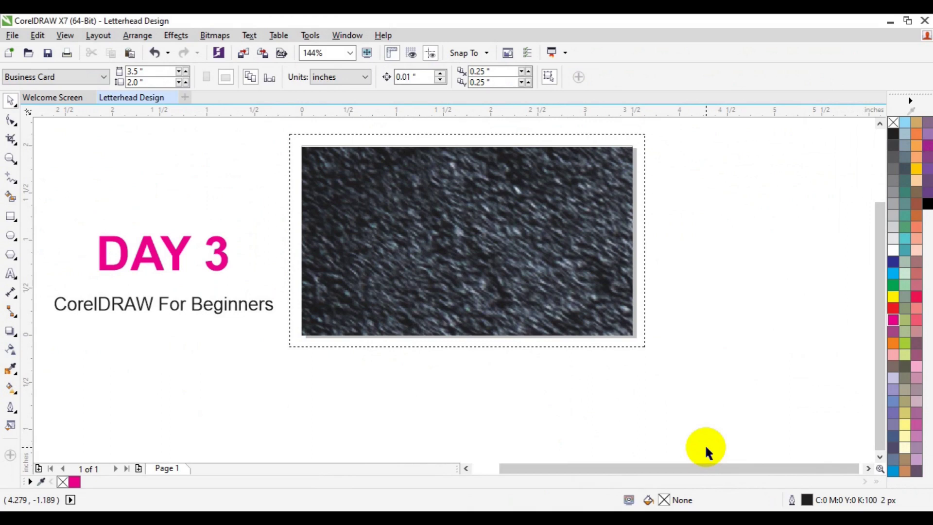
Step: Remove the bitmap from the page by setting the document to No Background and apply it
{"action": "left_click", "coordinate": [531, 297]}
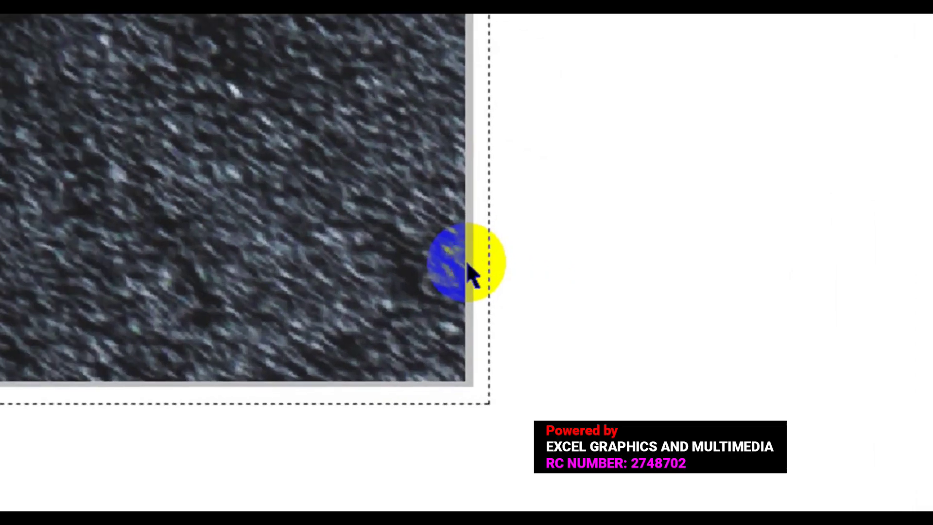
{"action": "left_click", "coordinate": [467, 264]}
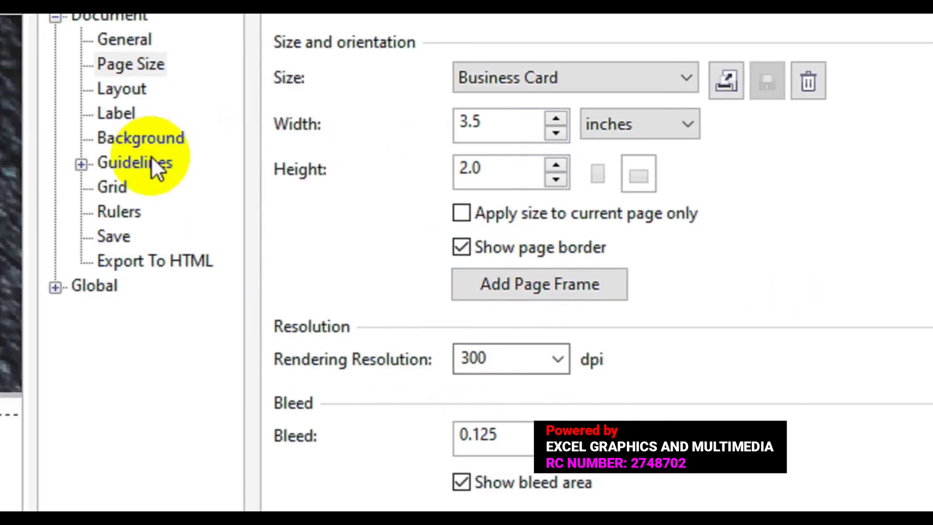
{"action": "left_click", "coordinate": [149, 139]}
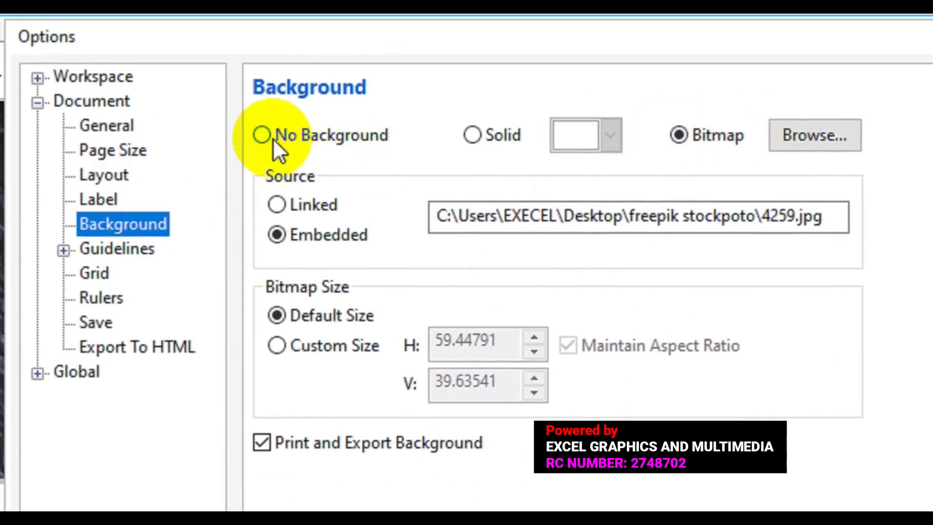
{"action": "left_click", "coordinate": [262, 136]}
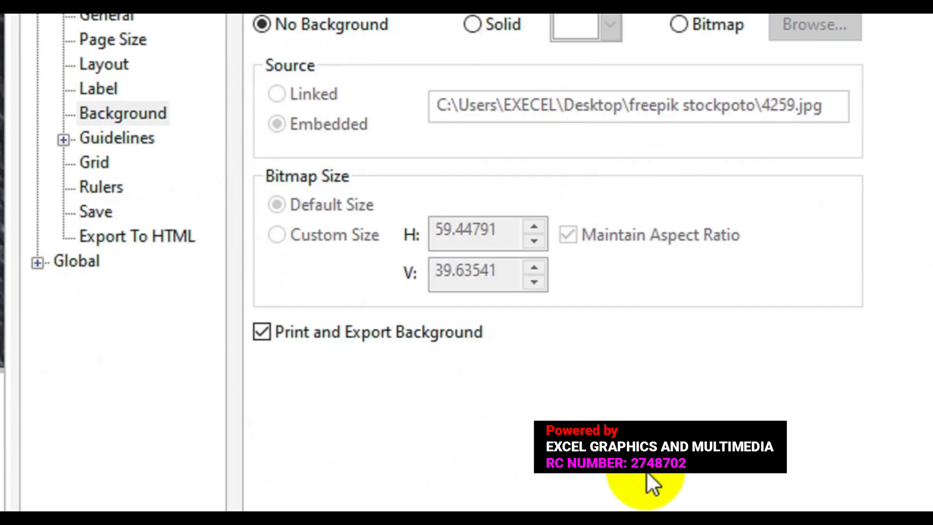
{"action": "left_click", "coordinate": [667, 471]}
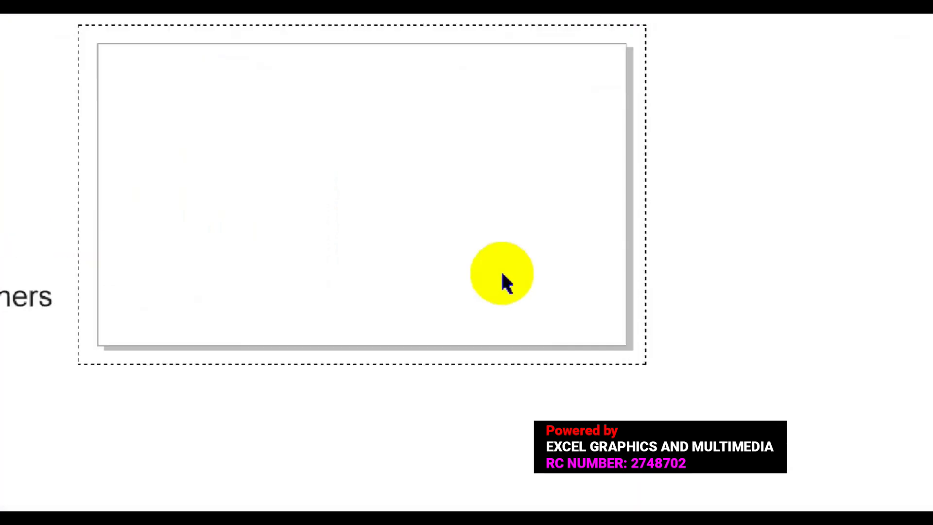
Step: Open the document's layout options and change the page layout to Book
{"action": "left_click", "coordinate": [525, 265]}
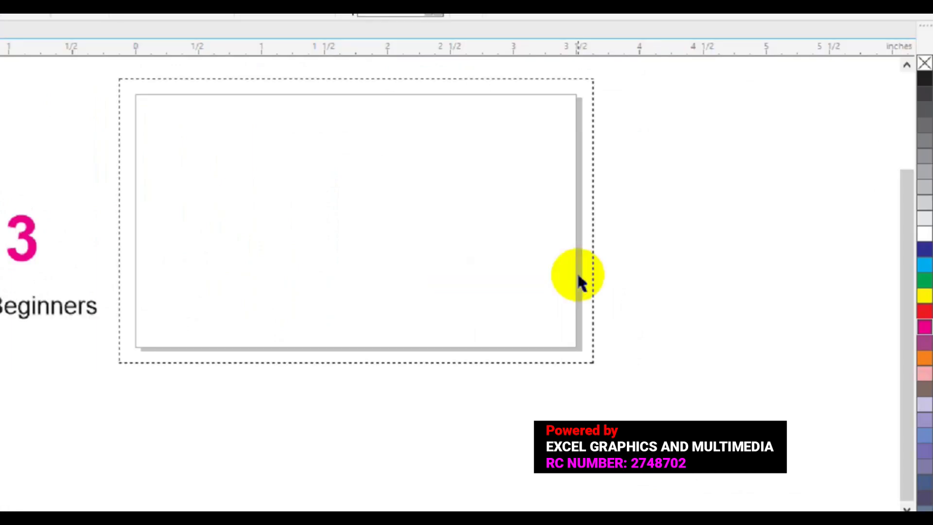
{"action": "double_click", "coordinate": [634, 281]}
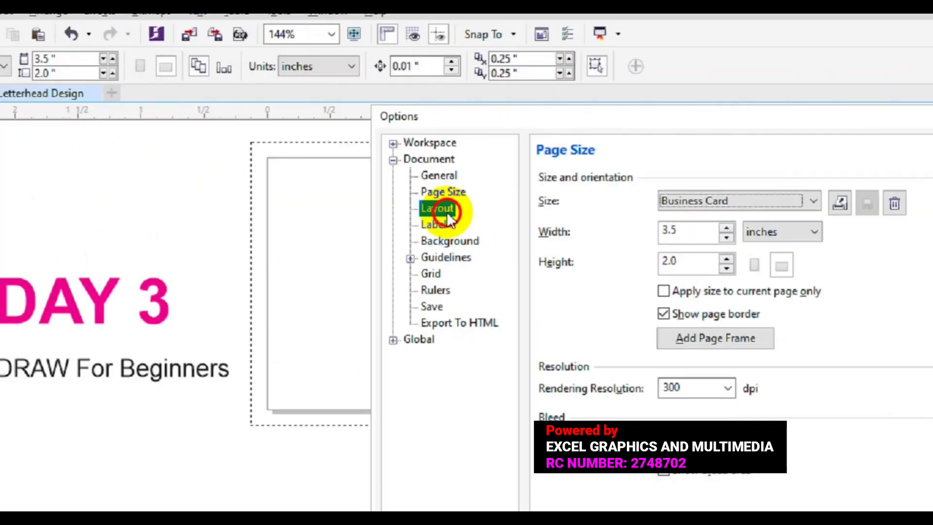
{"action": "left_click", "coordinate": [434, 185]}
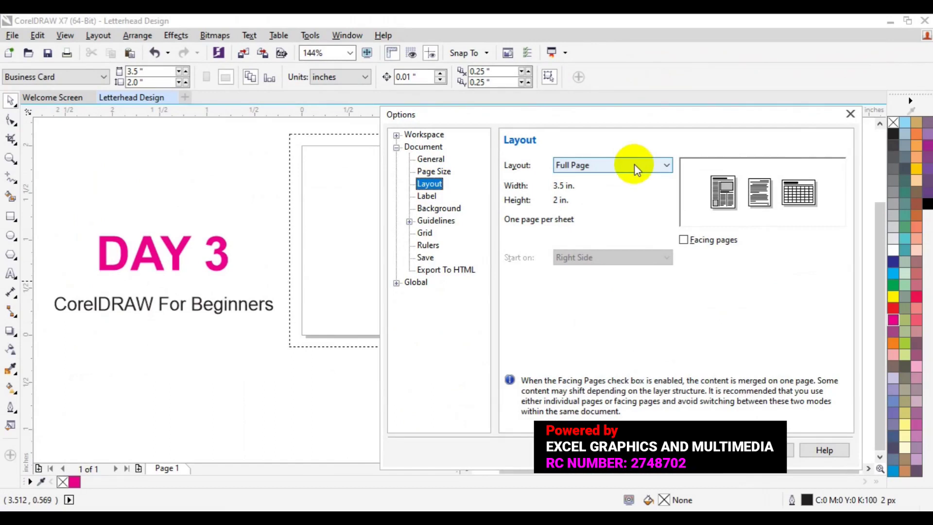
{"action": "key", "text": "Tab"}
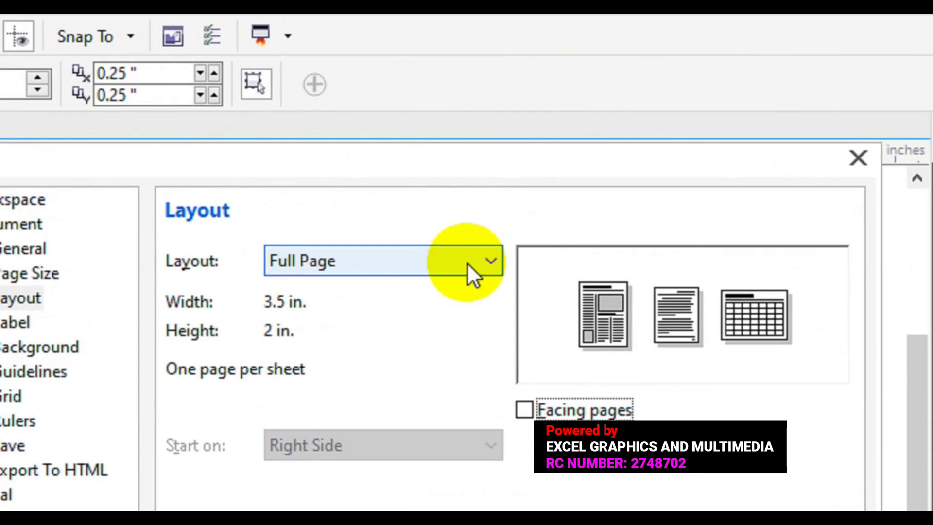
{"action": "left_click", "coordinate": [467, 263]}
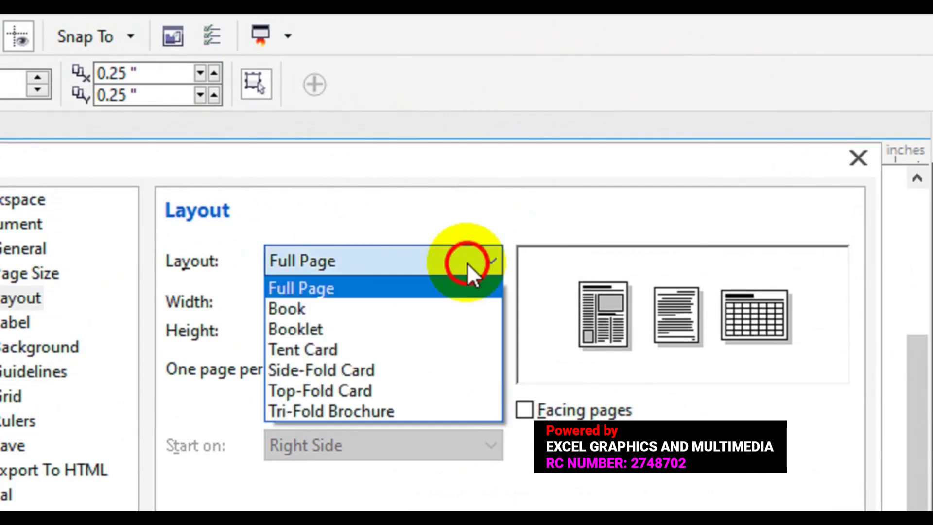
{"action": "left_click", "coordinate": [360, 310]}
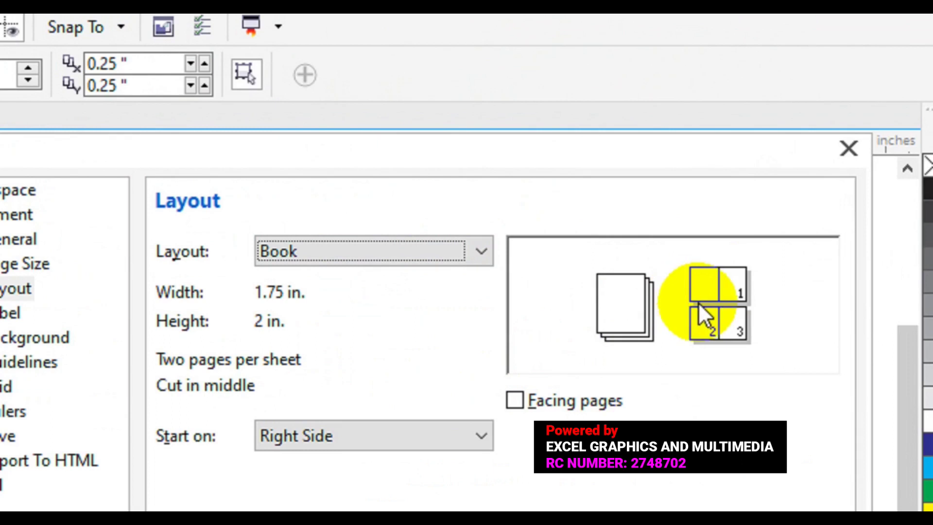
Step: Enable facing pages for the Book layout and set it to start on the Left Side
{"action": "left_click", "coordinate": [512, 403]}
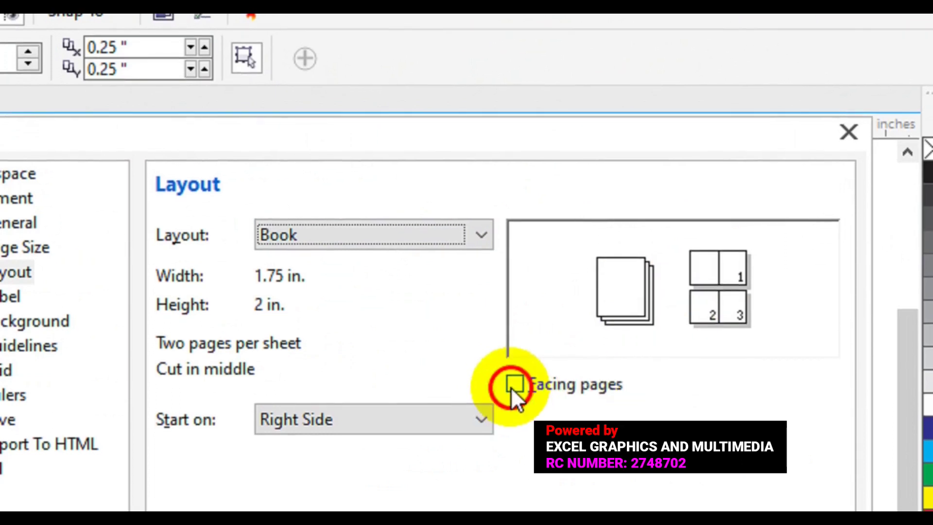
{"action": "left_click", "coordinate": [482, 418]}
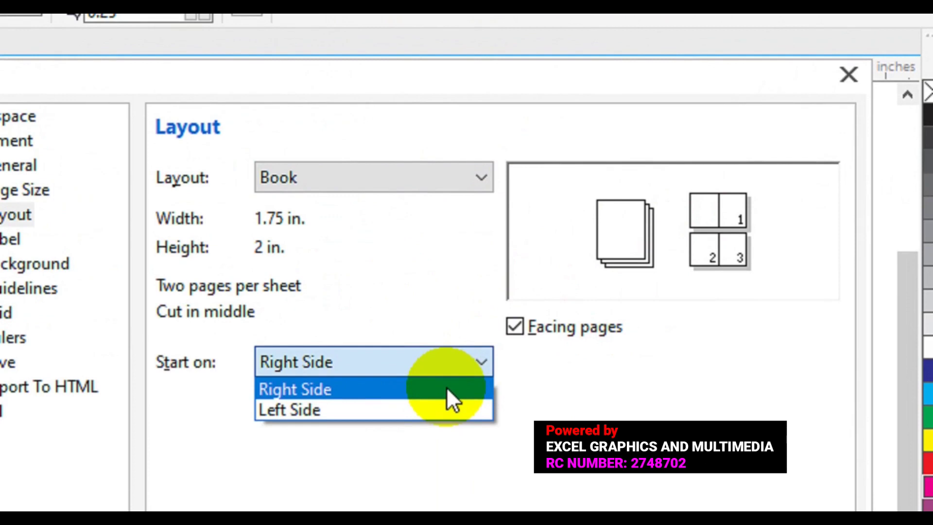
{"action": "left_click", "coordinate": [442, 409]}
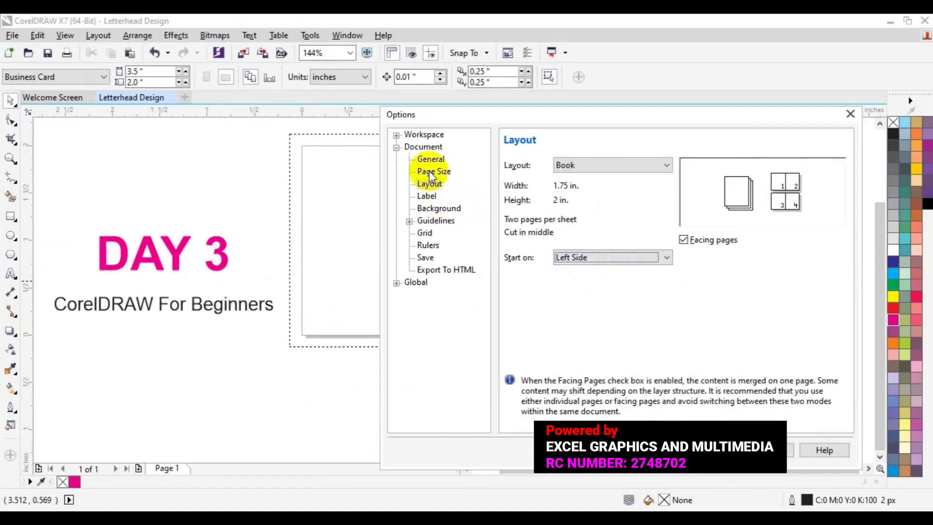
Step: Set the document's page size to A4 and apply it together with the Book layout settings
{"action": "left_click", "coordinate": [434, 173]}
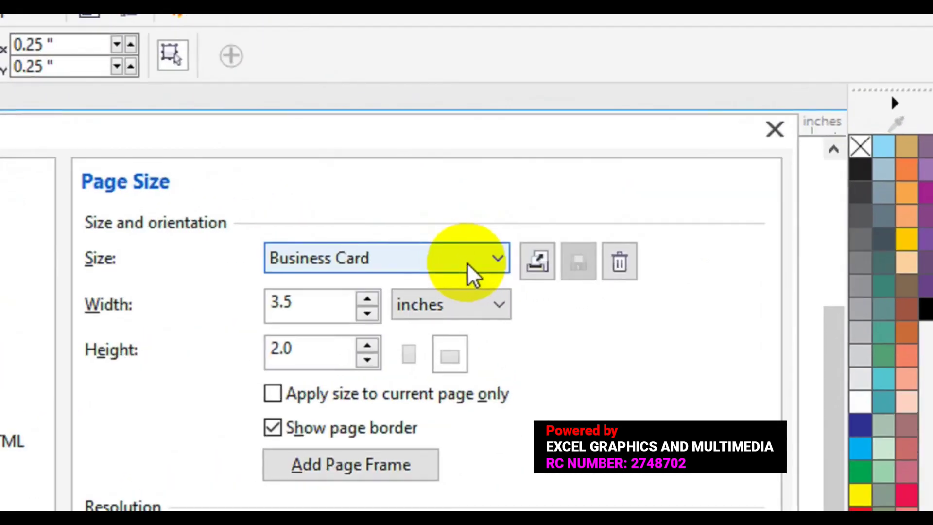
{"action": "left_click", "coordinate": [575, 227]}
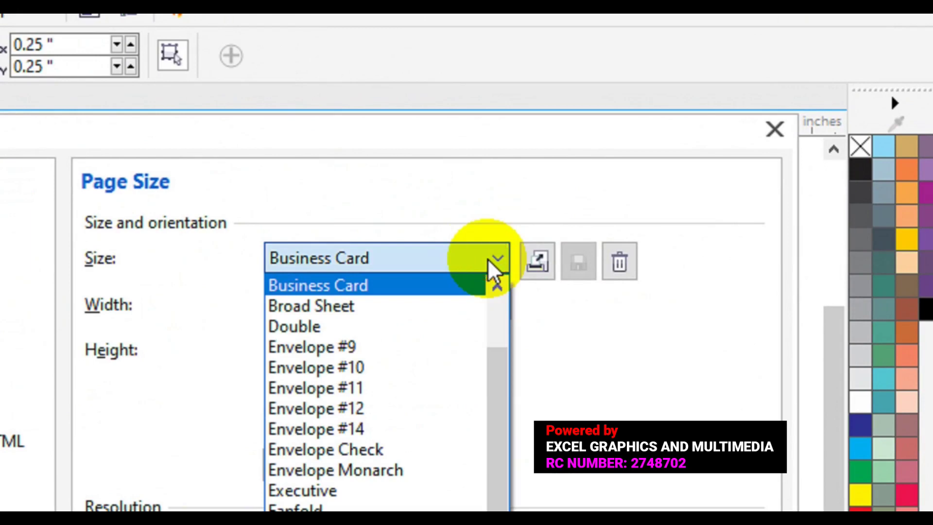
{"action": "left_click", "coordinate": [499, 290]}
{"action": "left_click", "coordinate": [497, 289]}
{"action": "left_click", "coordinate": [497, 289]}
{"action": "left_click", "coordinate": [497, 288]}
{"action": "left_click_drag", "start_coordinate": [506, 345], "coordinate": [498, 524]}
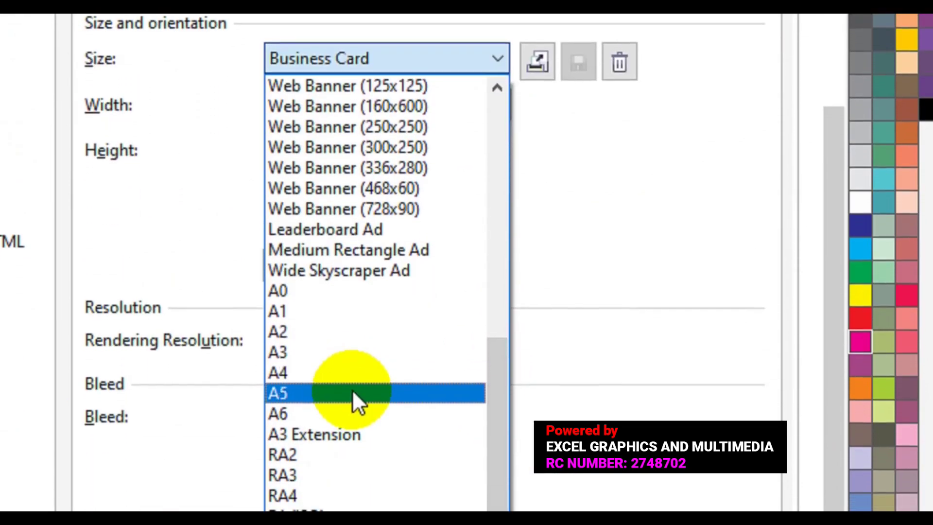
{"action": "left_click", "coordinate": [352, 384]}
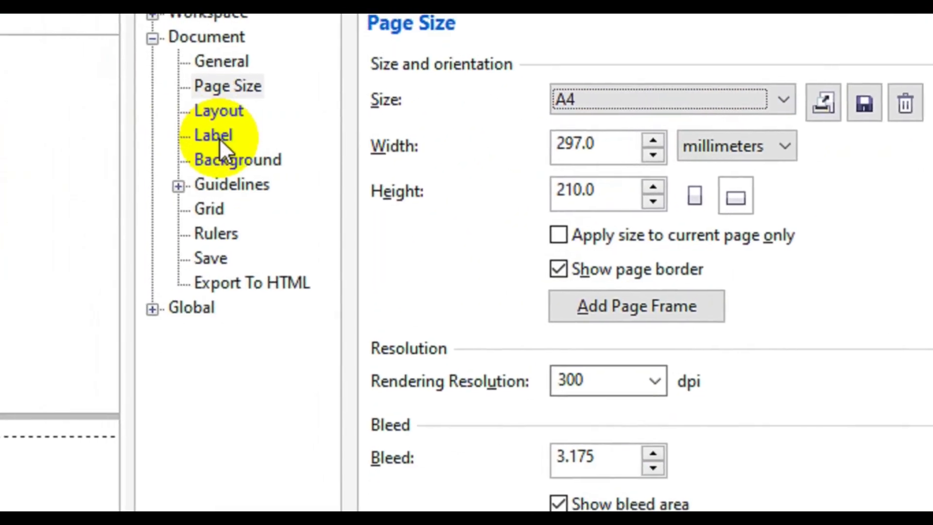
{"action": "left_click", "coordinate": [233, 135]}
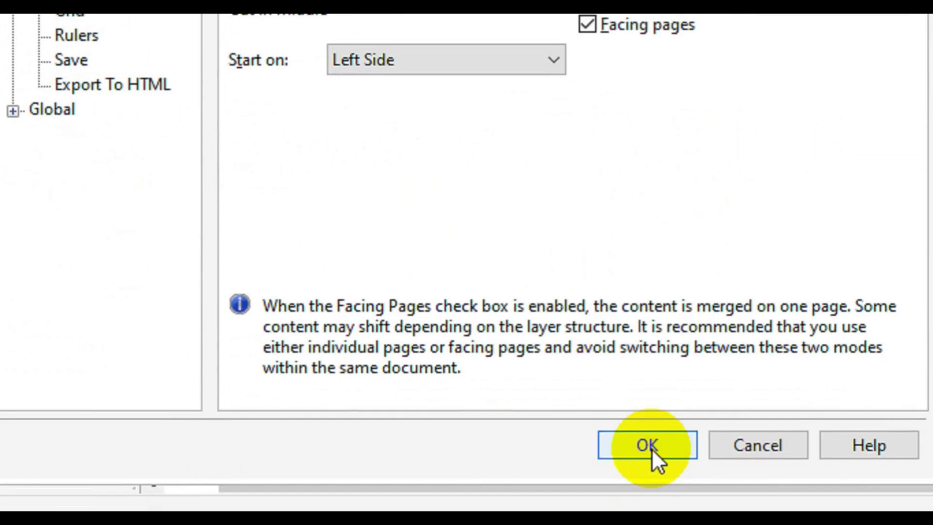
{"action": "left_click", "coordinate": [648, 464]}
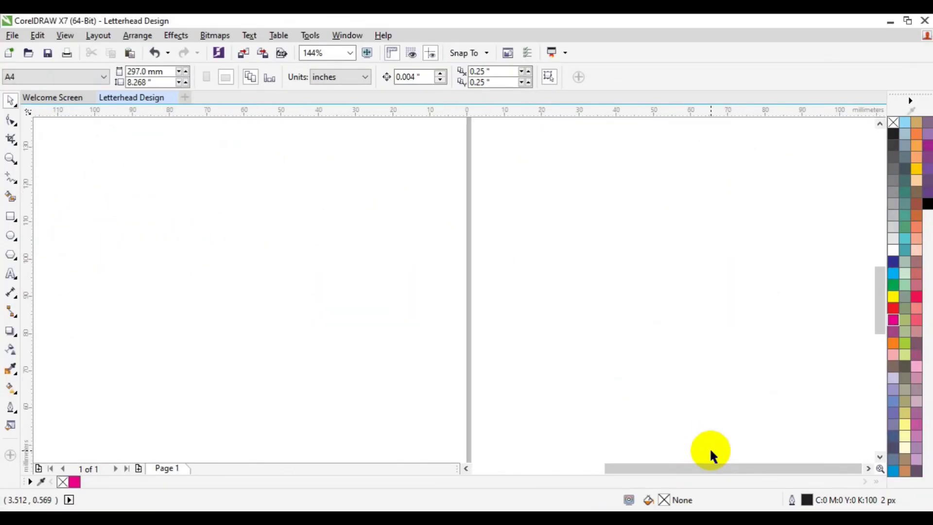
Step: Add a second page after Page 1 so the two form a facing spread
{"action": "left_click", "coordinate": [8, 160]}
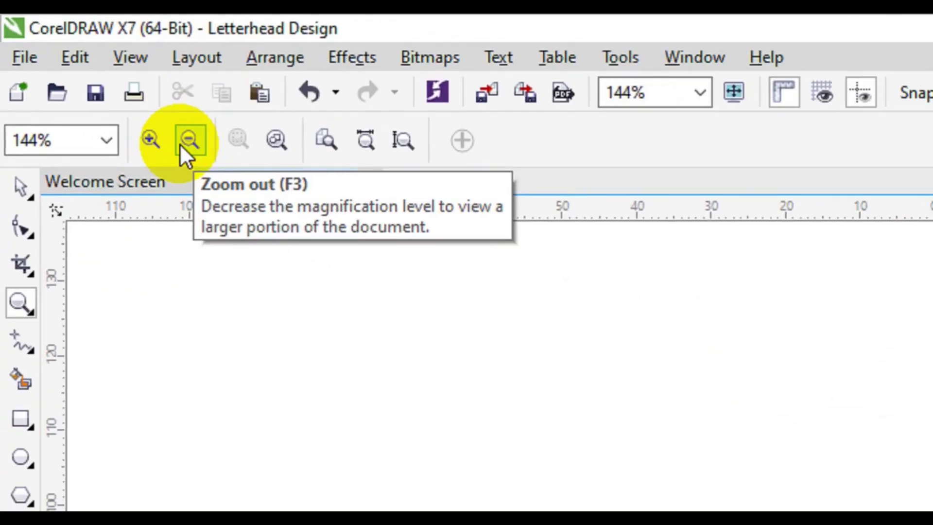
{"action": "left_click", "coordinate": [182, 145]}
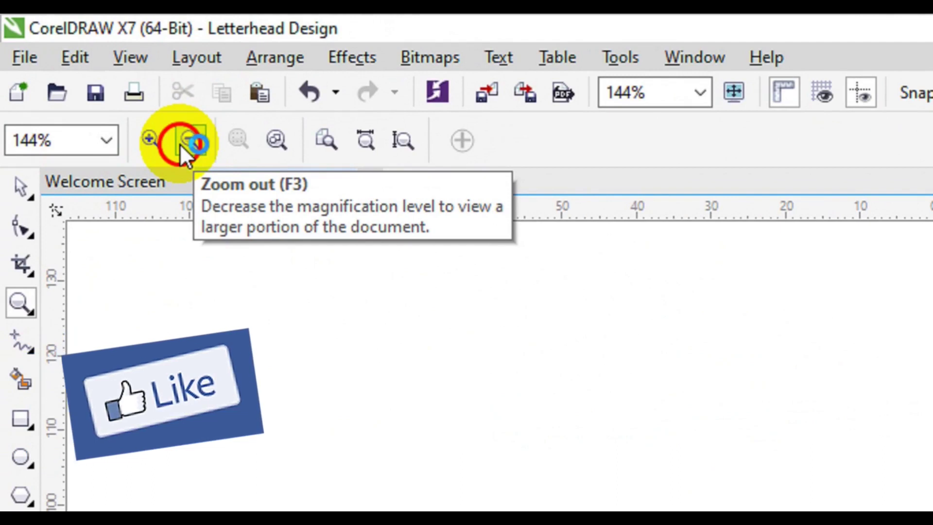
{"action": "left_click", "coordinate": [181, 144]}
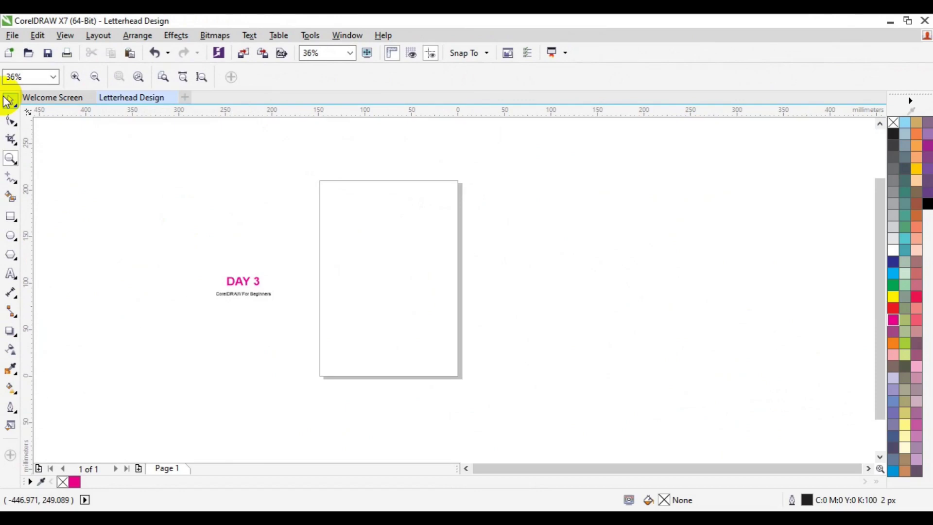
{"action": "left_click", "coordinate": [8, 101]}
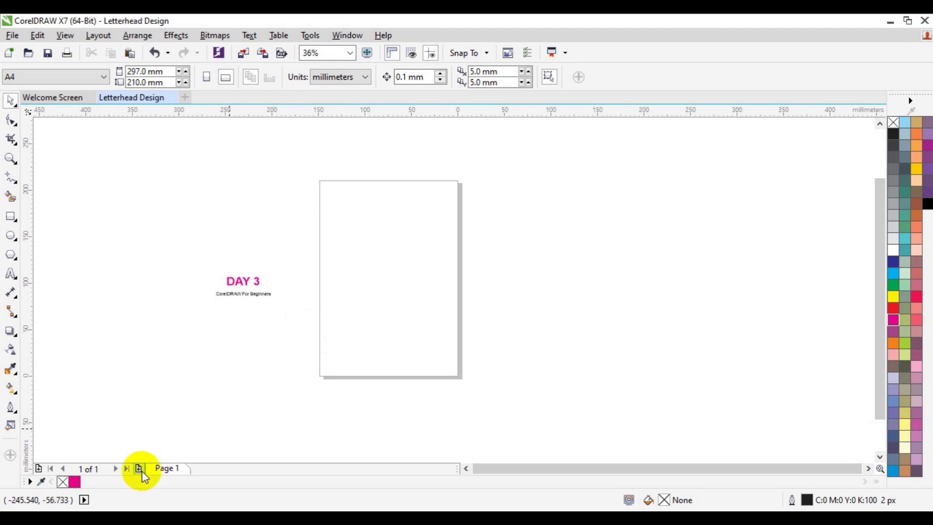
{"action": "key", "text": "F6"}
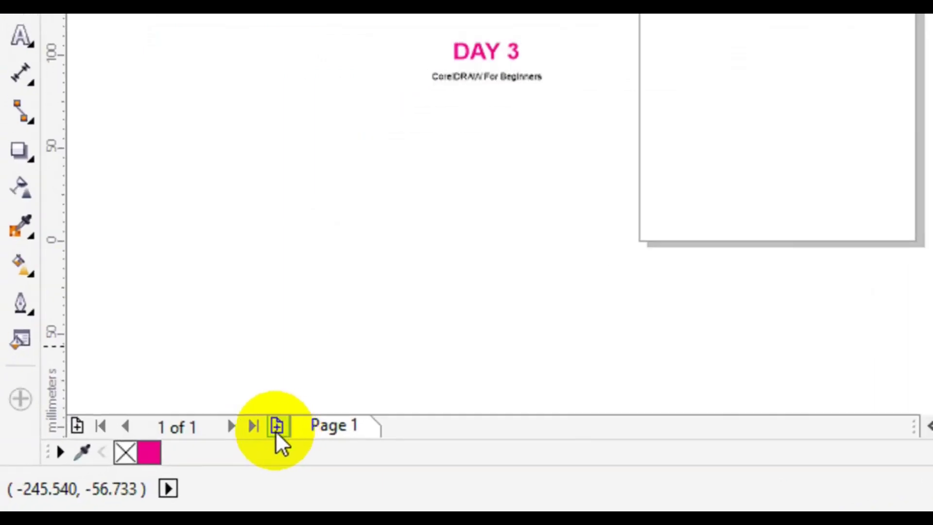
{"action": "left_click", "coordinate": [277, 428]}
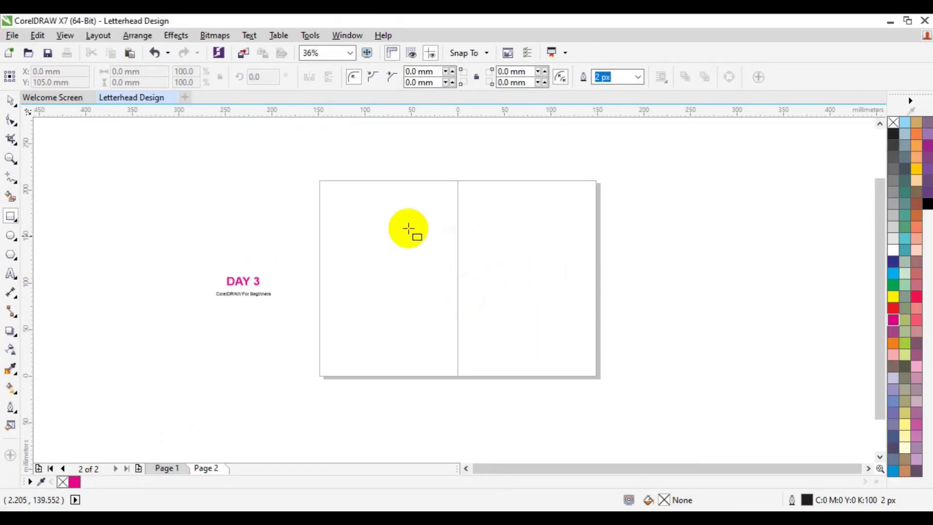
Step: Draw a rectangle about 149 by 212 mm over the spread's left page and place a copy of it over the right page
{"action": "left_click_drag", "start_coordinate": [319, 181], "coordinate": [459, 377]}
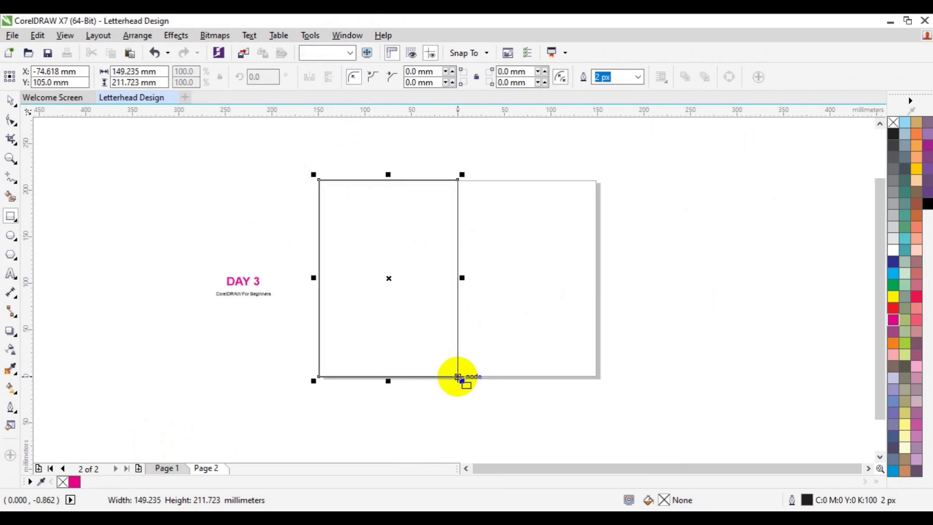
{"action": "left_click", "coordinate": [35, 38]}
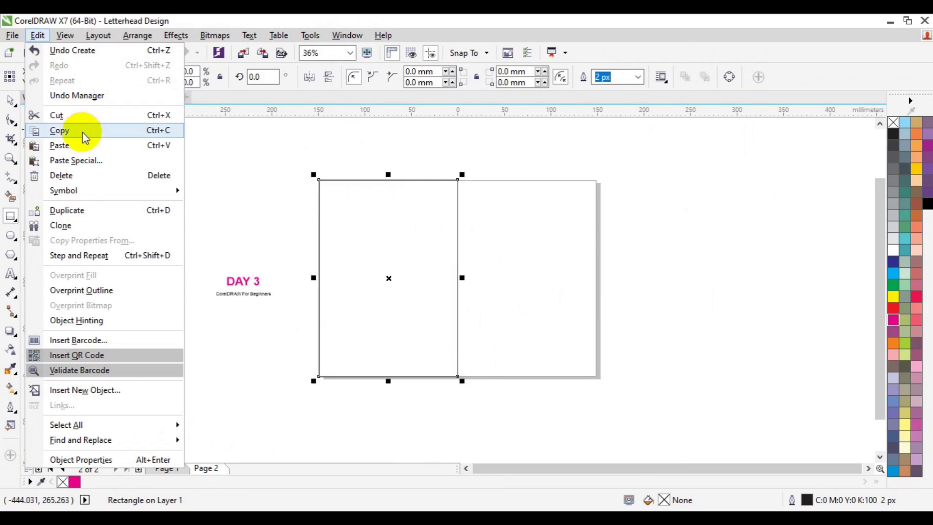
{"action": "left_click", "coordinate": [82, 131]}
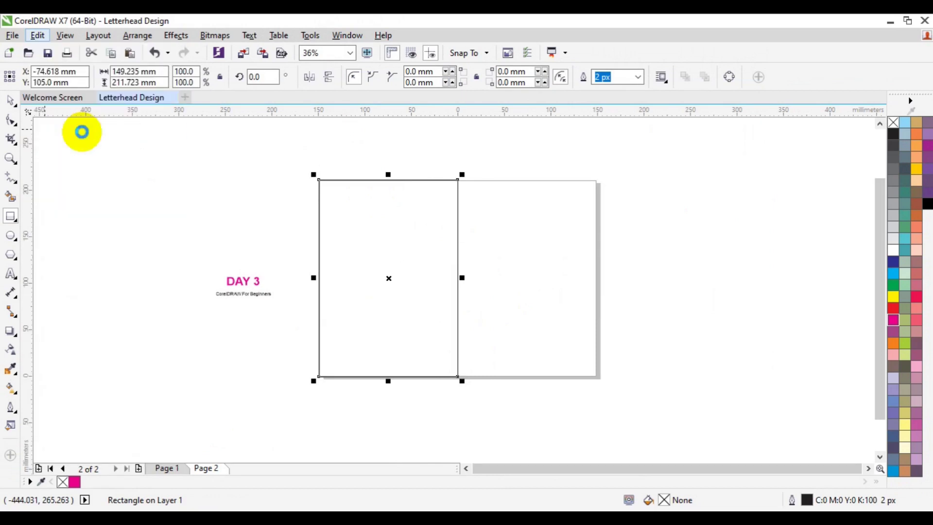
{"action": "left_click", "coordinate": [36, 34]}
{"action": "left_click", "coordinate": [84, 144]}
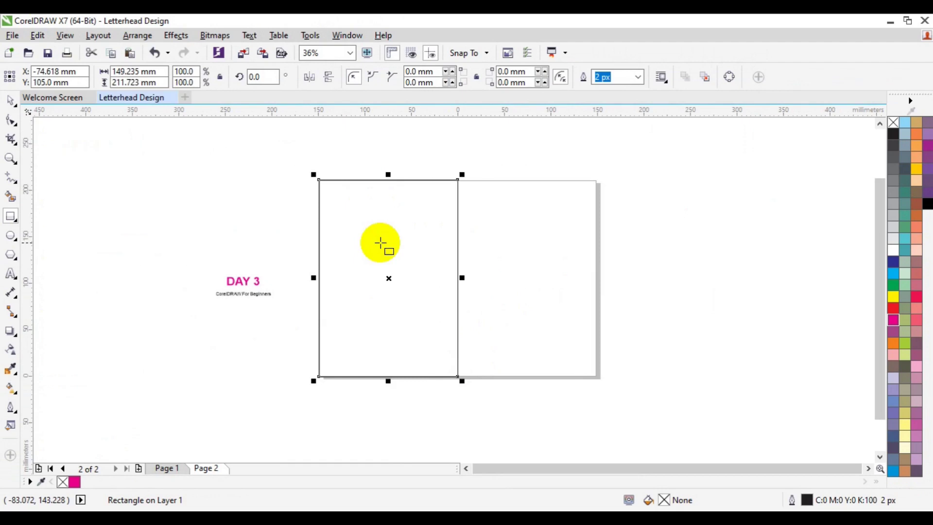
{"action": "left_click_drag", "start_coordinate": [388, 278], "coordinate": [527, 284]}
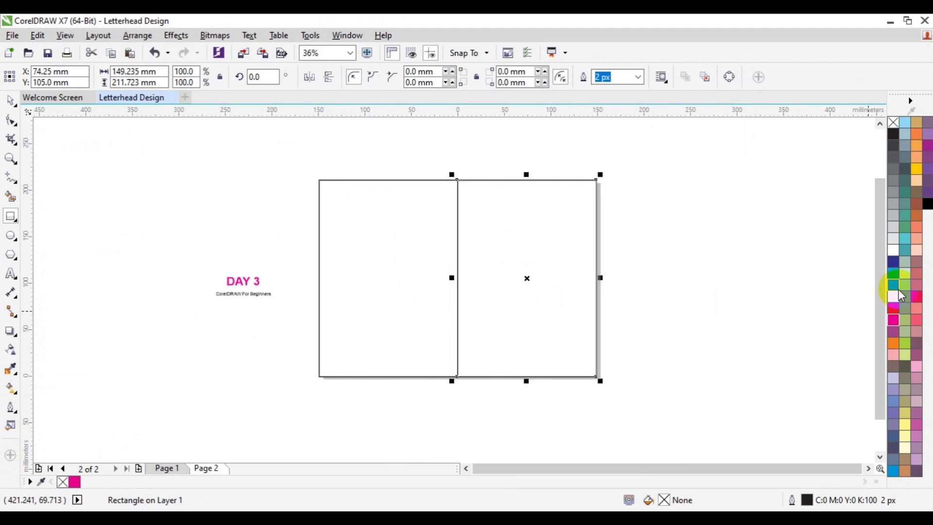
Step: Fill the right page's rectangle with light blue and the left page's rectangle with dark blue
{"action": "left_click", "coordinate": [894, 275]}
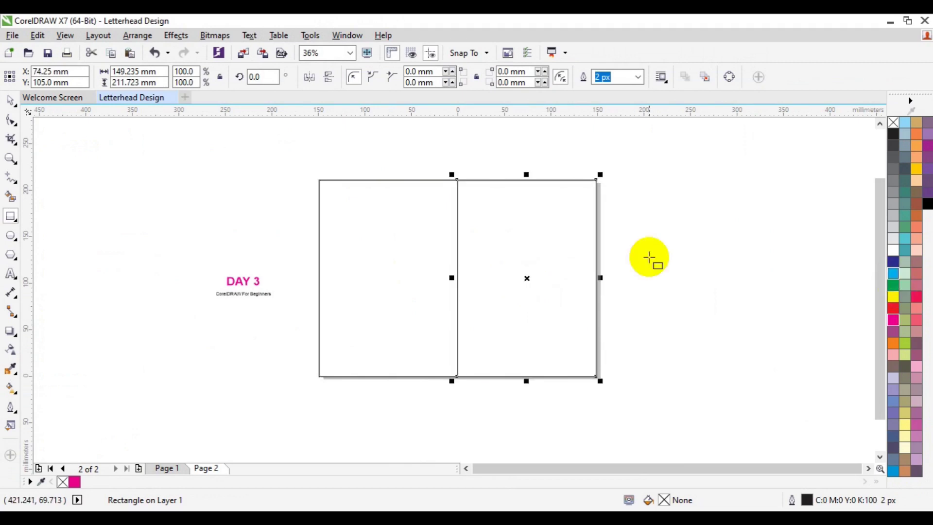
{"action": "left_click", "coordinate": [399, 300]}
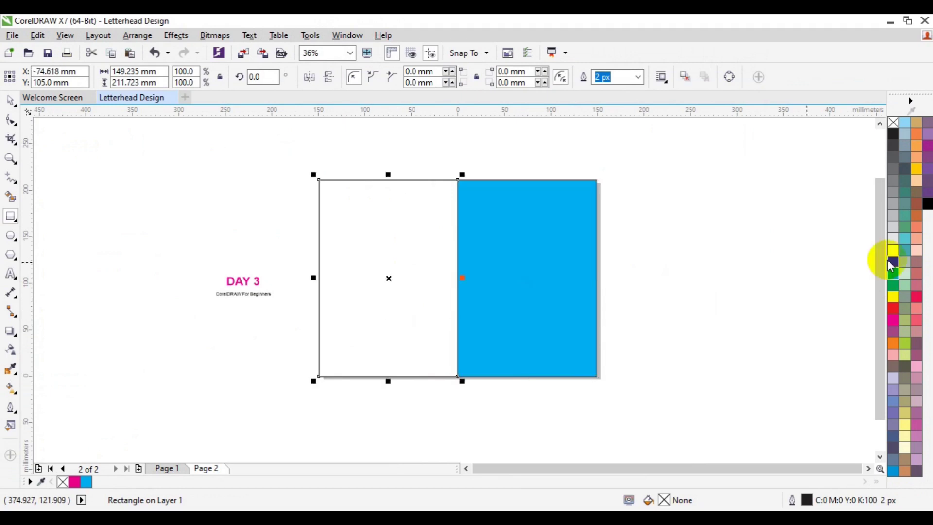
{"action": "left_click", "coordinate": [893, 263]}
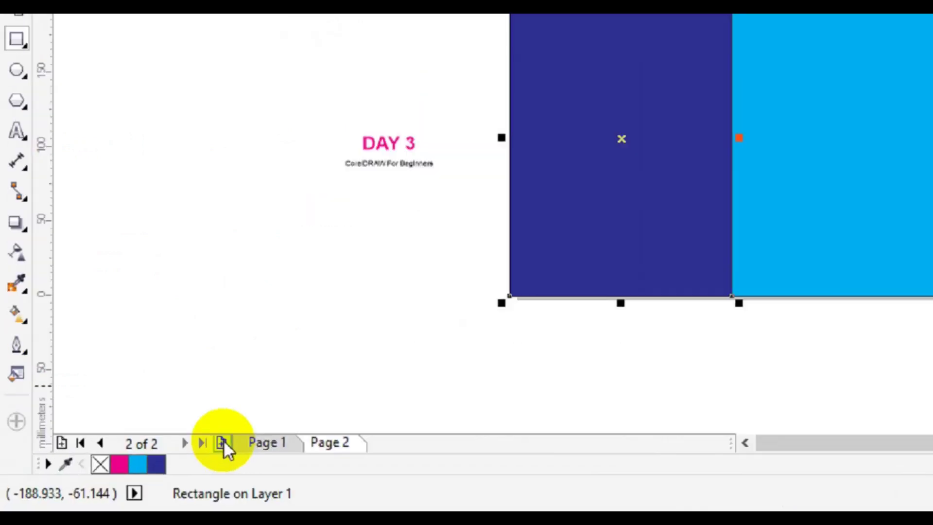
Step: Add six more pages after Page 2, extending the facing-pages document to Page 8
{"action": "left_click", "coordinate": [140, 468]}
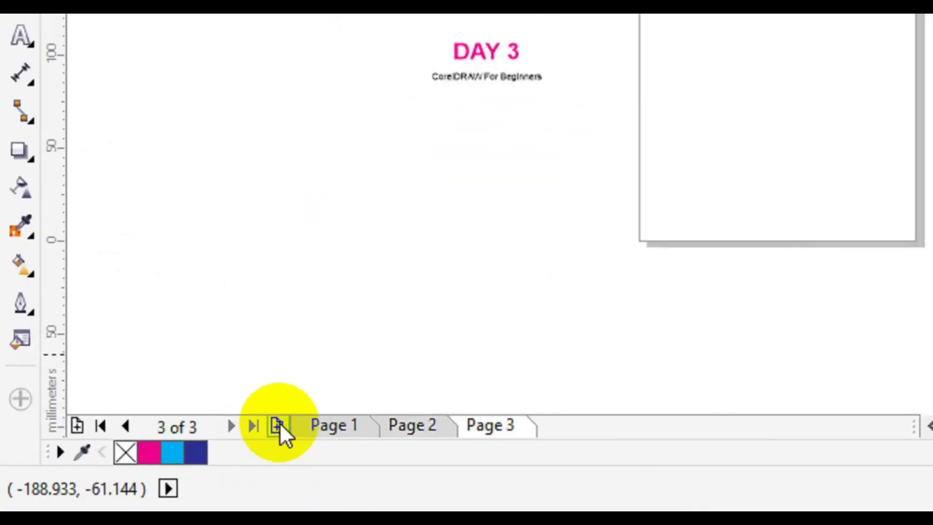
{"action": "left_click", "coordinate": [279, 422]}
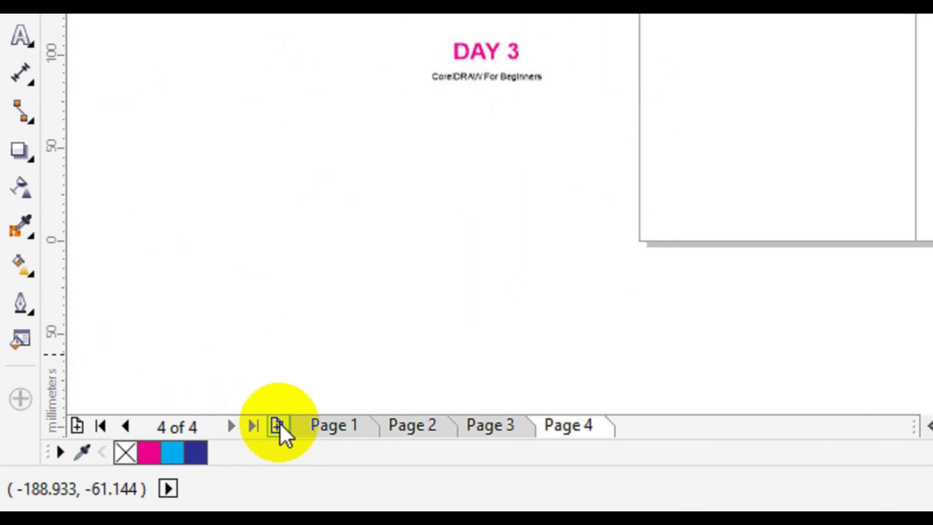
{"action": "left_click", "coordinate": [279, 422]}
{"action": "left_click", "coordinate": [279, 422]}
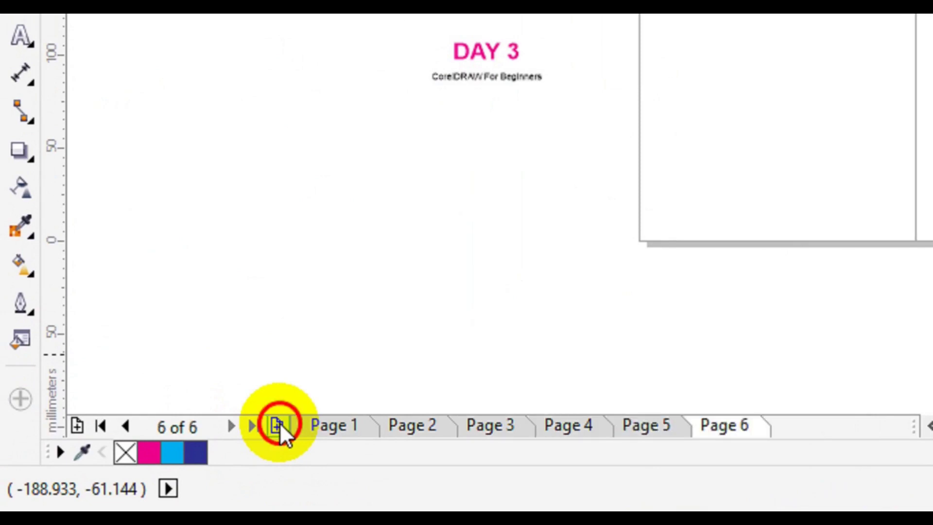
{"action": "left_click", "coordinate": [279, 422]}
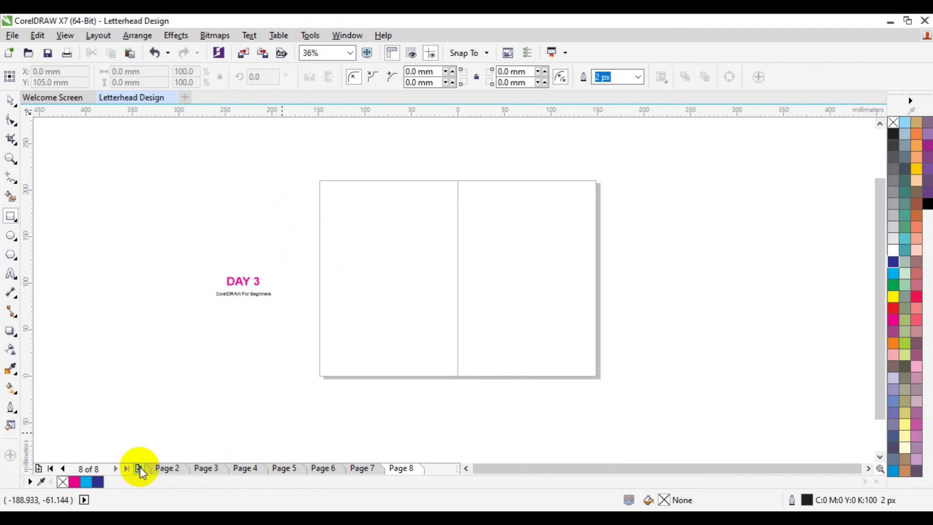
Step: Switch to Firefox and look over the Excel Graphics and Multimedia YouTube channel's uploaded videos up to the channel banner
{"action": "mouse_move", "coordinate": [452, 516]}
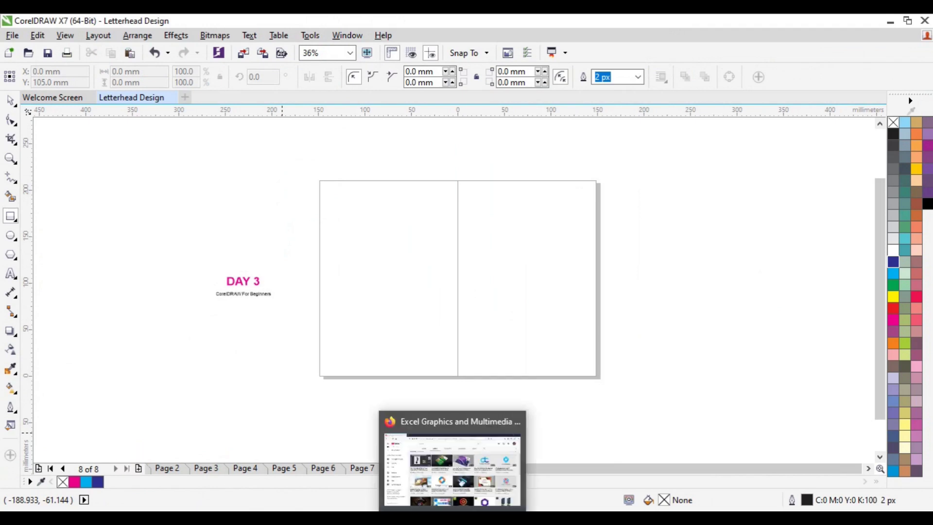
{"action": "left_click", "coordinate": [453, 467]}
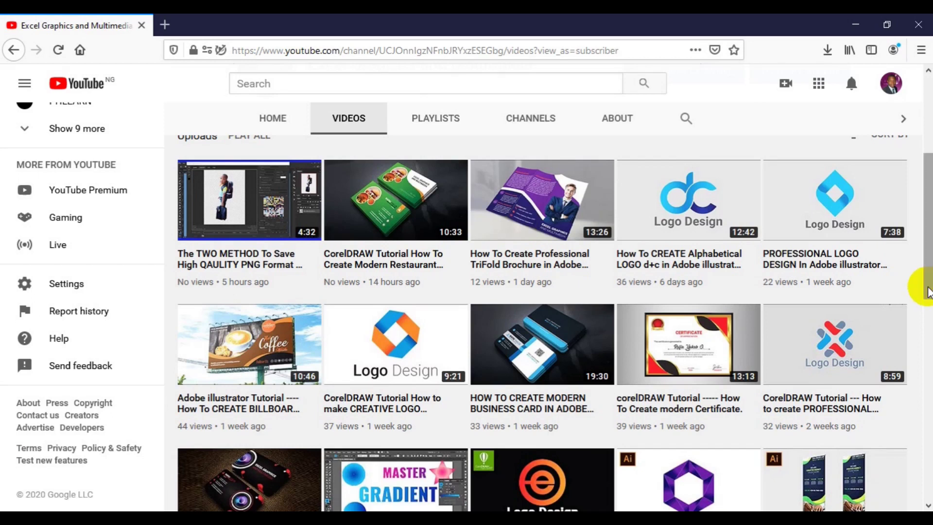
{"action": "scroll", "coordinate": [926, 282], "scroll_direction": "up", "scroll_amount": 5}
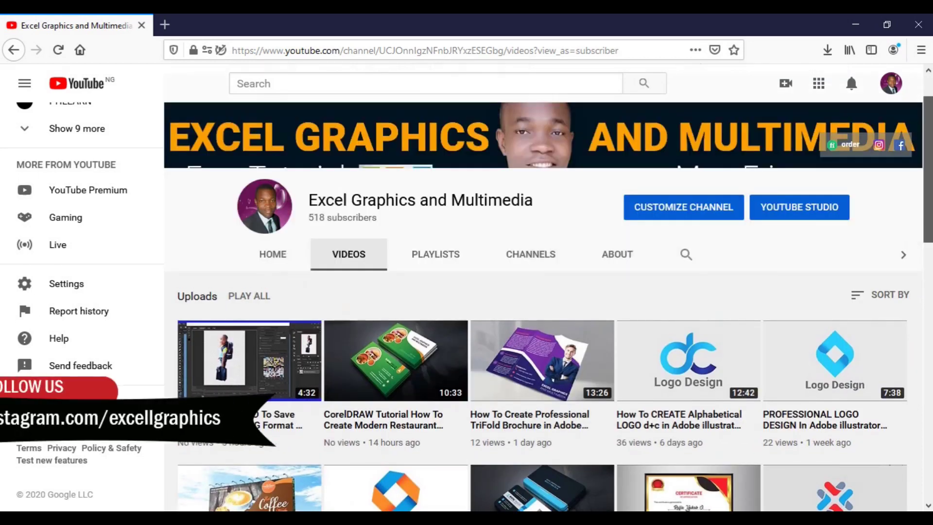
{"action": "scroll", "coordinate": [543, 282], "scroll_direction": "up", "scroll_amount": 1}
{"action": "scroll", "coordinate": [543, 282], "scroll_direction": "up", "scroll_amount": 1}
{"action": "scroll", "coordinate": [543, 282], "scroll_direction": "up", "scroll_amount": 1}
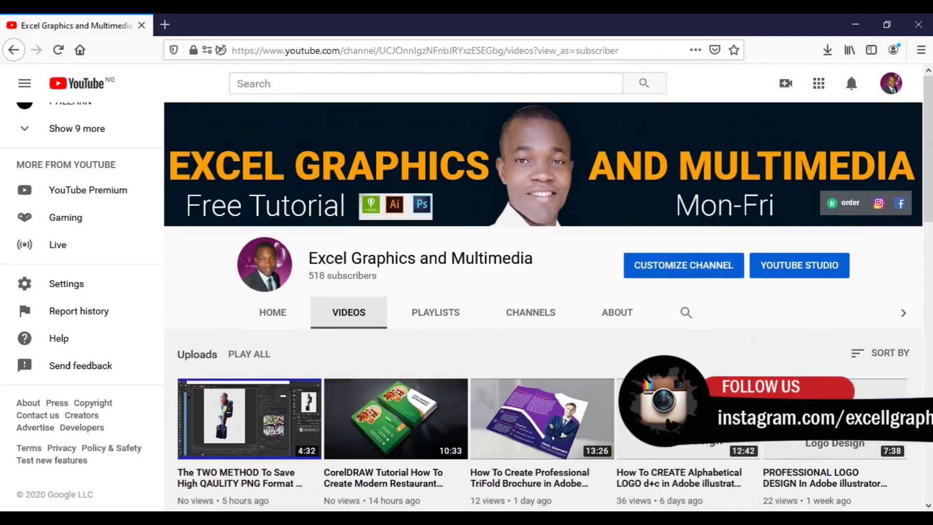